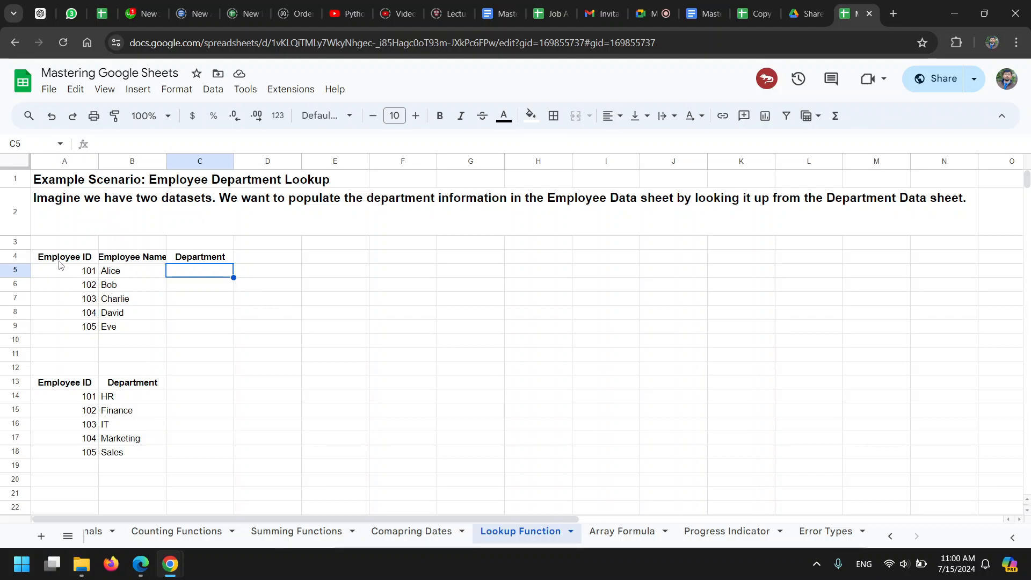
left_click_drag(60, 257, 136, 325)
left_click_drag(43, 384, 130, 454)
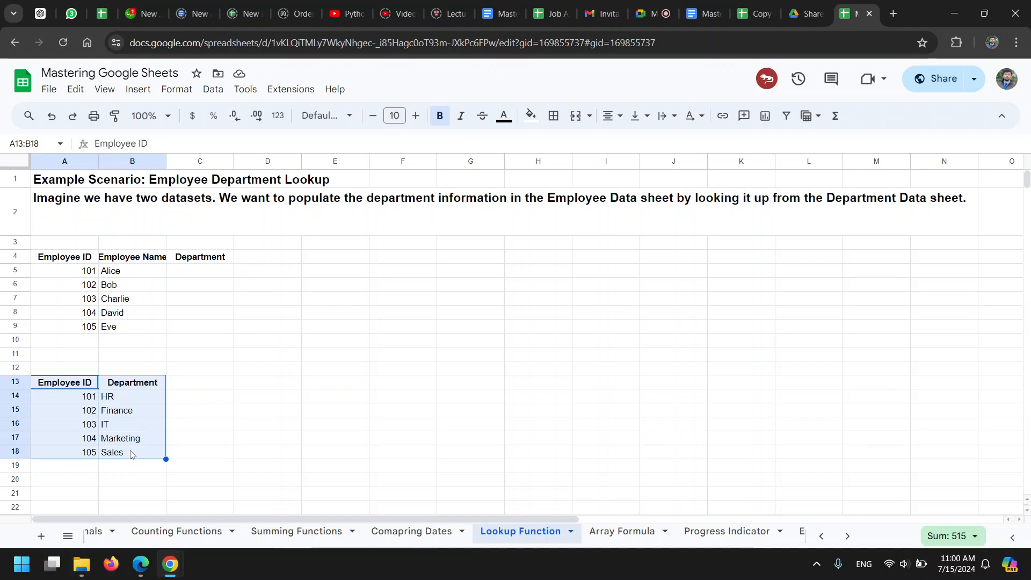
left_click(182, 277)
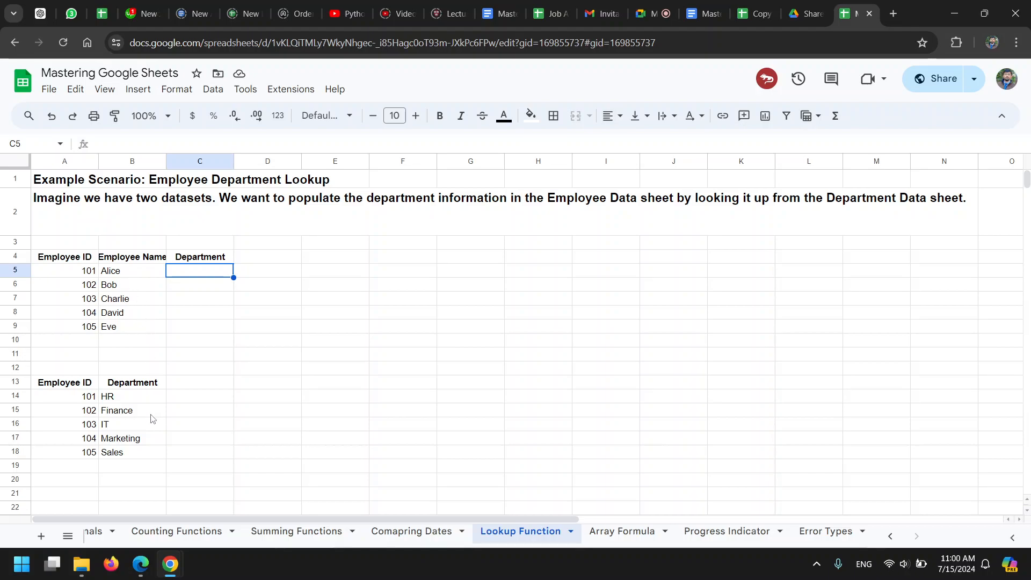
left_click_drag(75, 382, 141, 457)
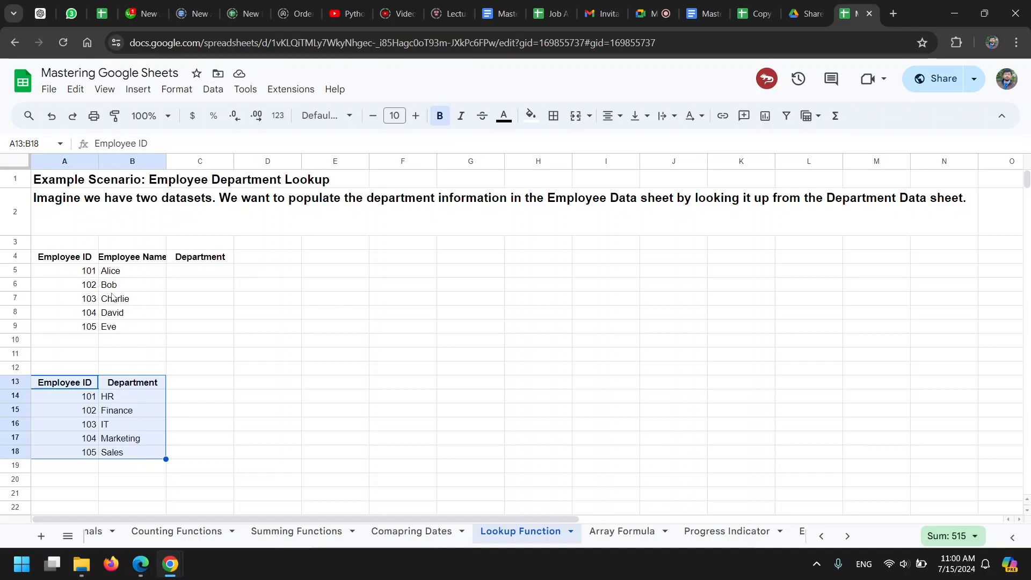
left_click(199, 275)
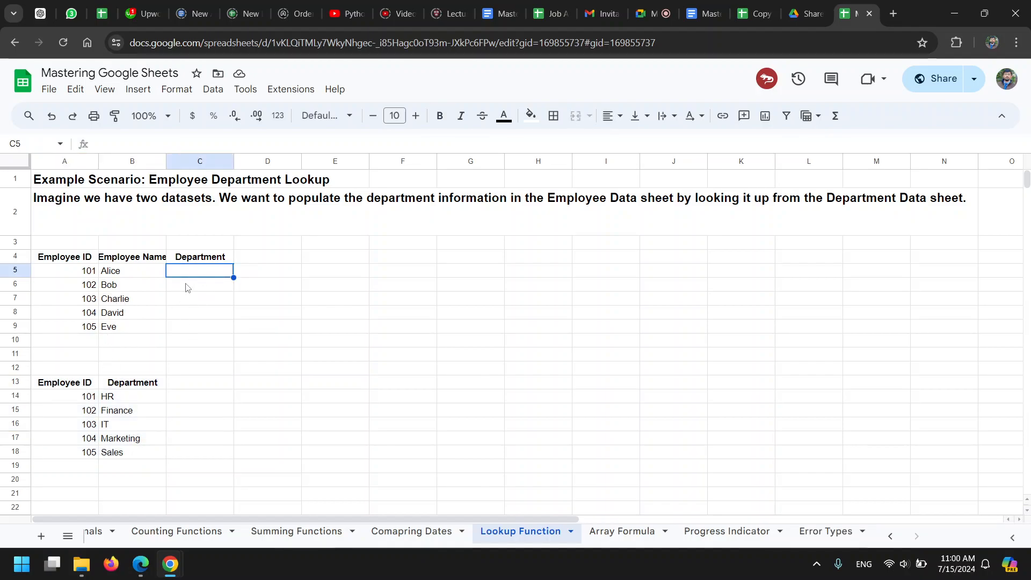
type("=vlookup")
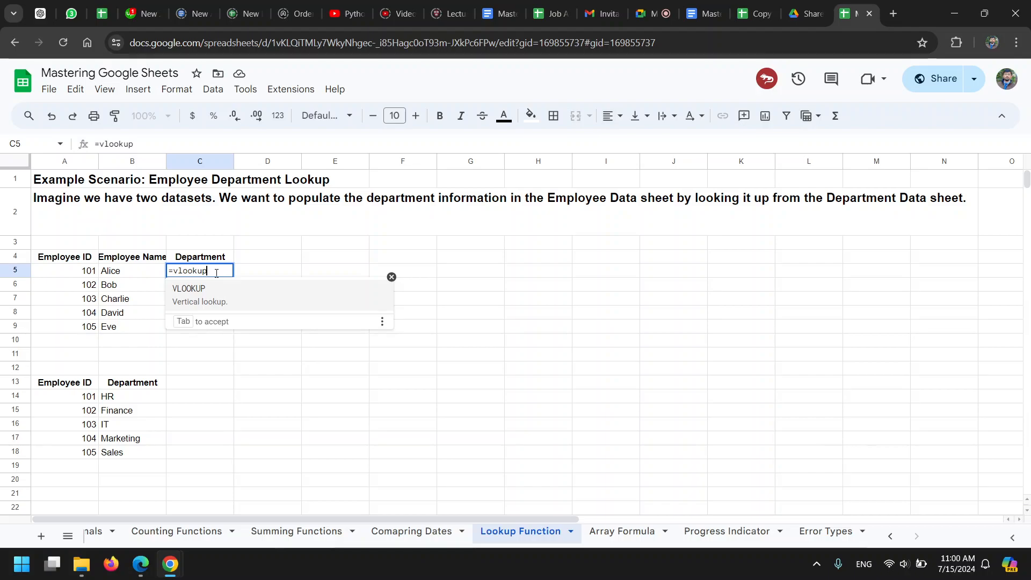
type("(")
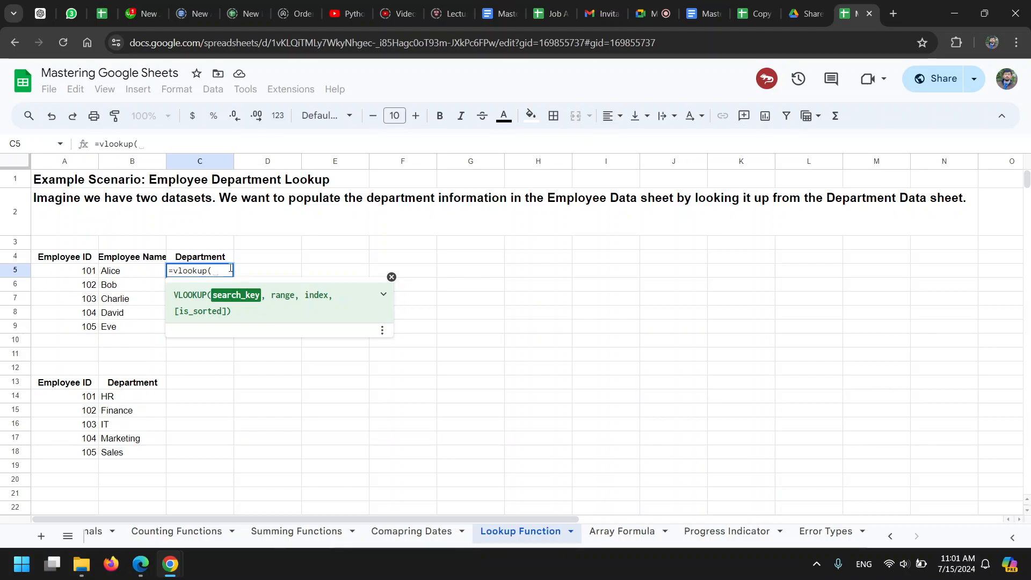
left_click(71, 276)
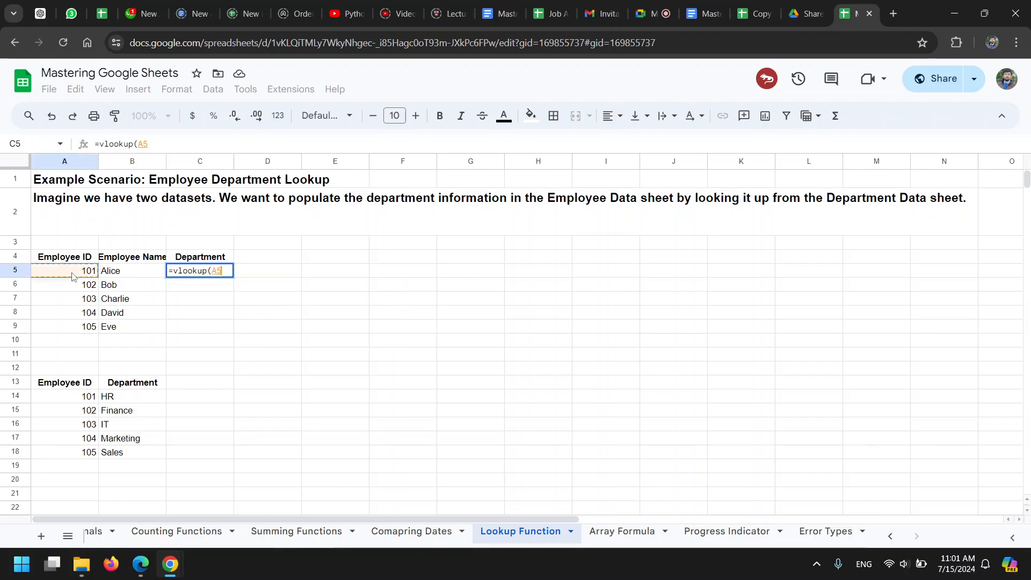
type(",")
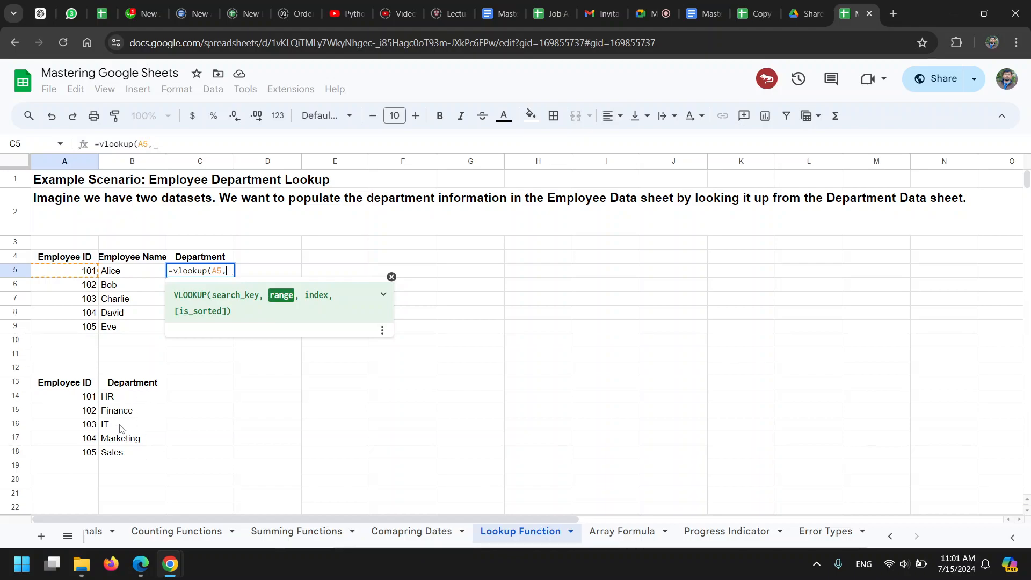
left_click_drag(82, 385, 139, 456)
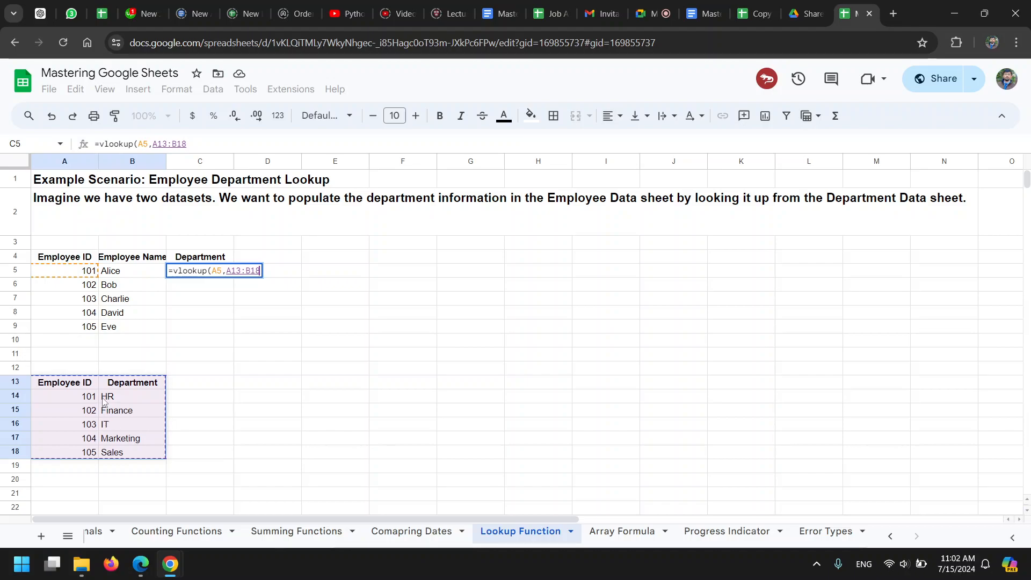
key("Escape")
Insert three empty columns before the employee and department tables, based on the range A13:C18
left_click_drag(64, 382, 170, 452)
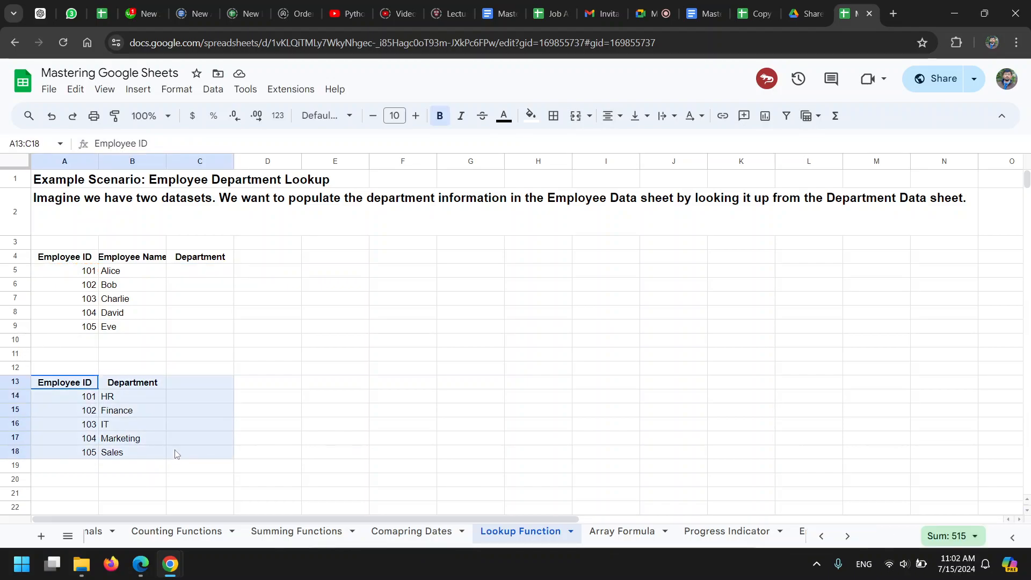
right_click(170, 454)
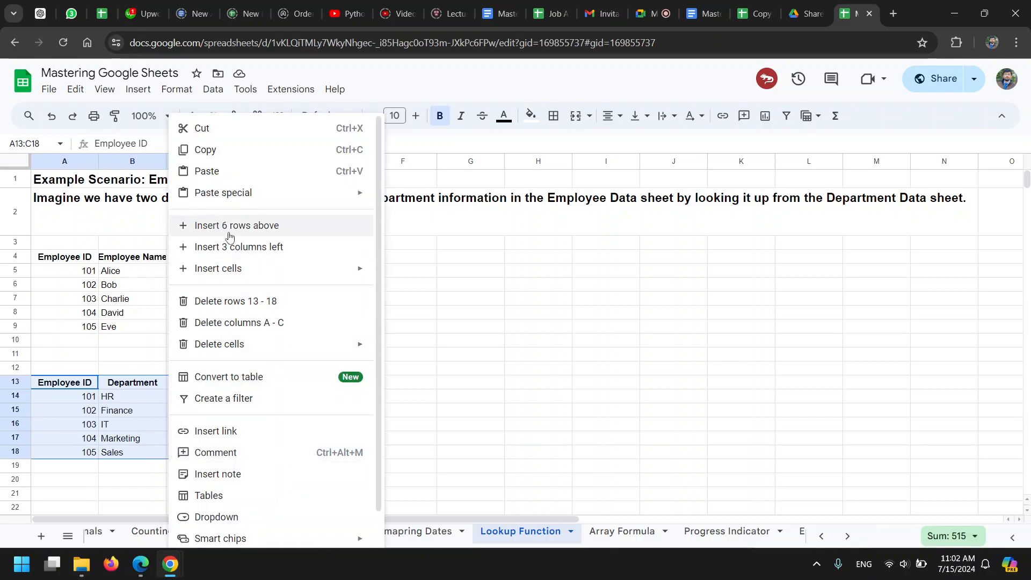
left_click(246, 247)
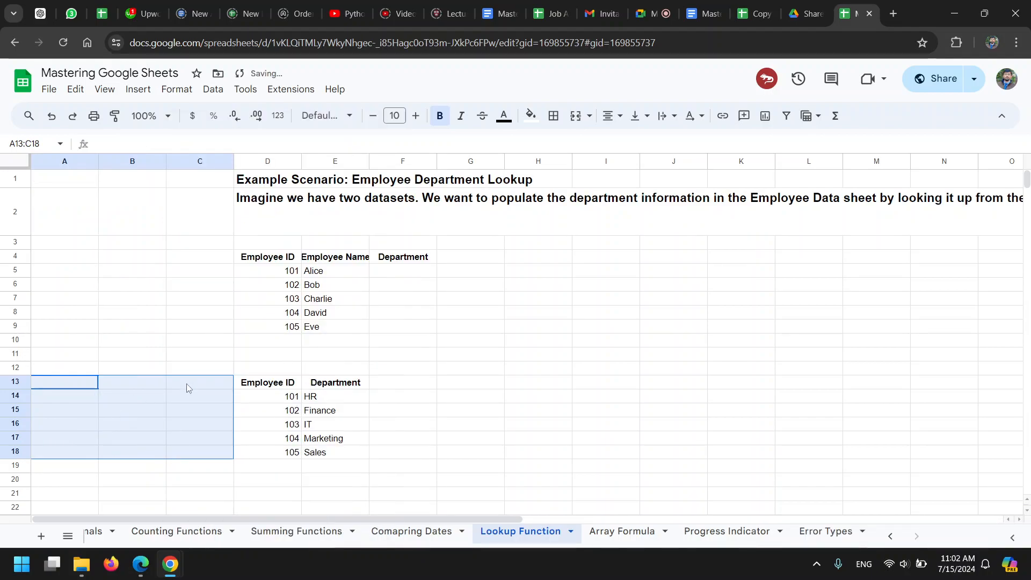
Enter the header Father in C13, next to the department table's Employee ID header
left_click(218, 383)
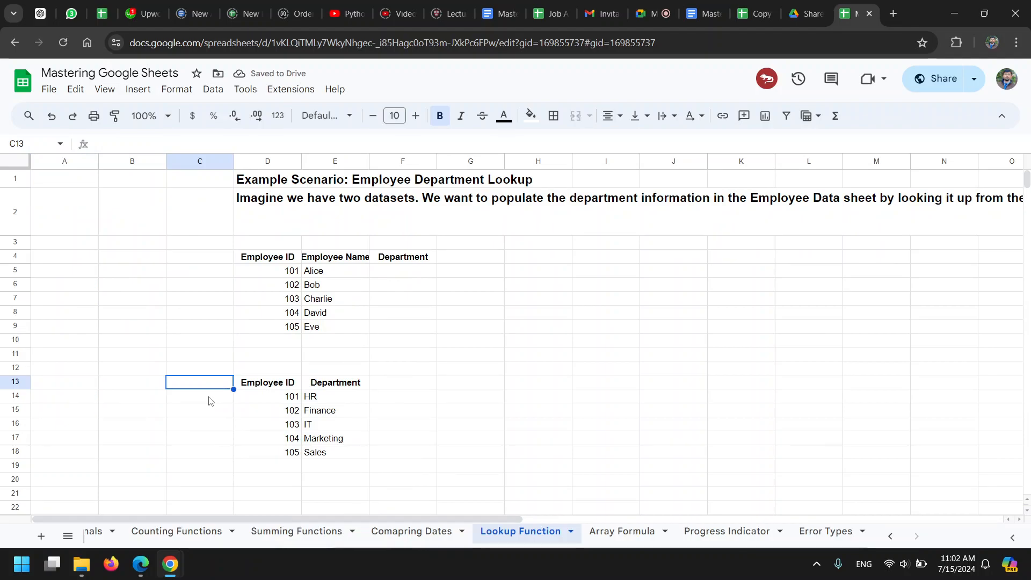
type("N")
key("BackSpace")
type("Father")
key("Return")
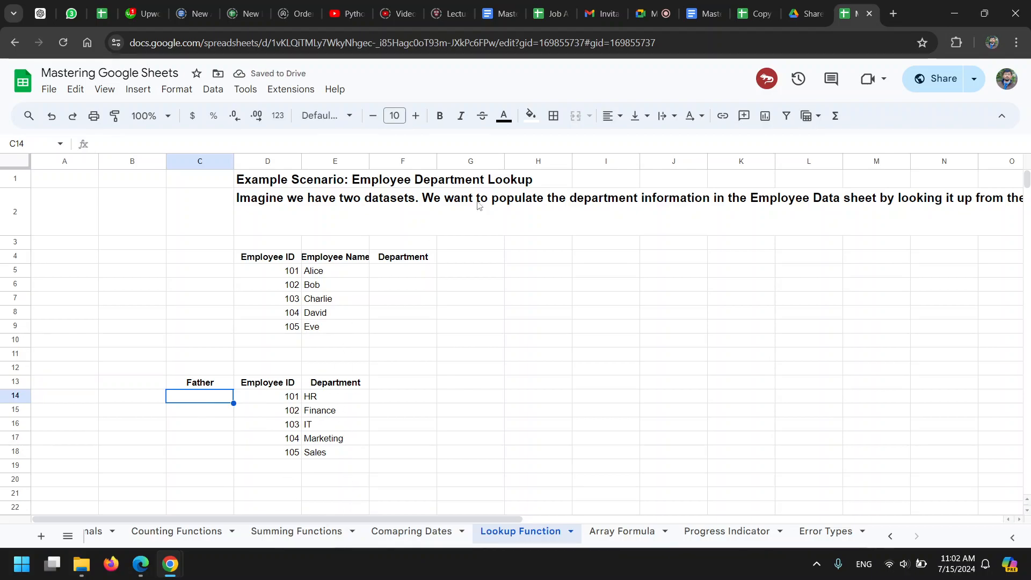
In F5, enter a VLOOKUP formula that searches D5 in the range D13:E18 and returns column 2
left_click(392, 275)
type("=")
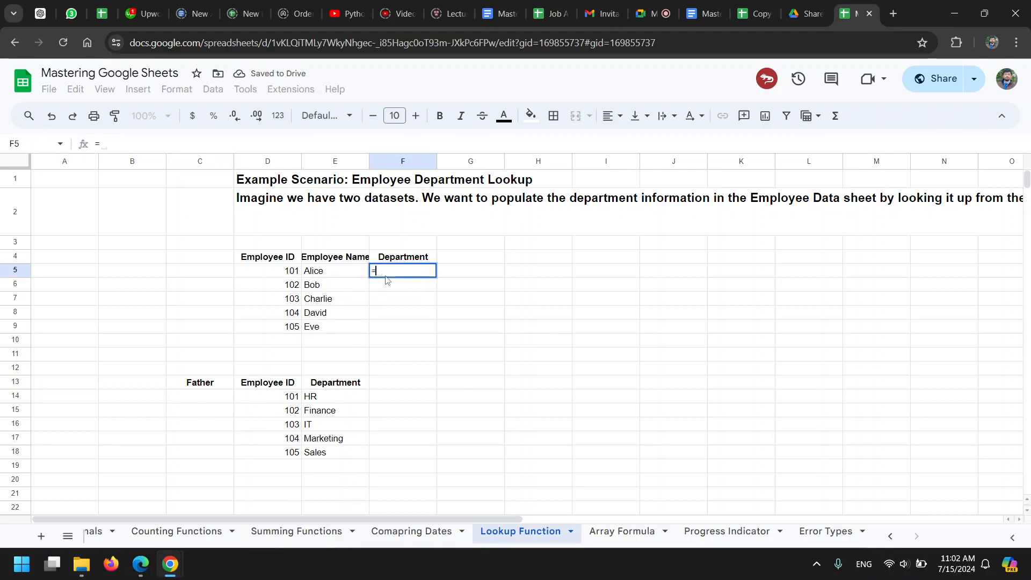
type("vlookup(")
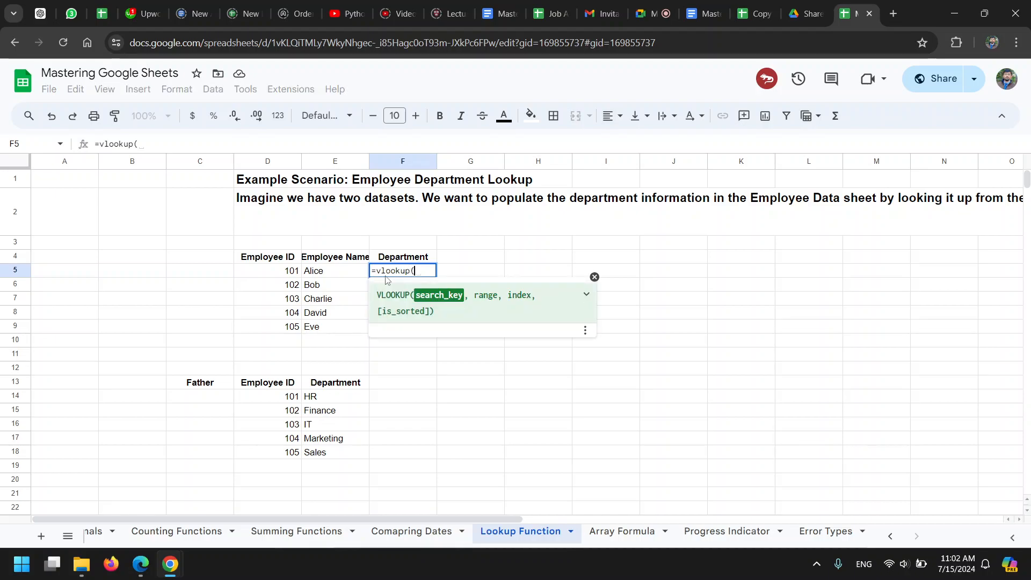
left_click(289, 273)
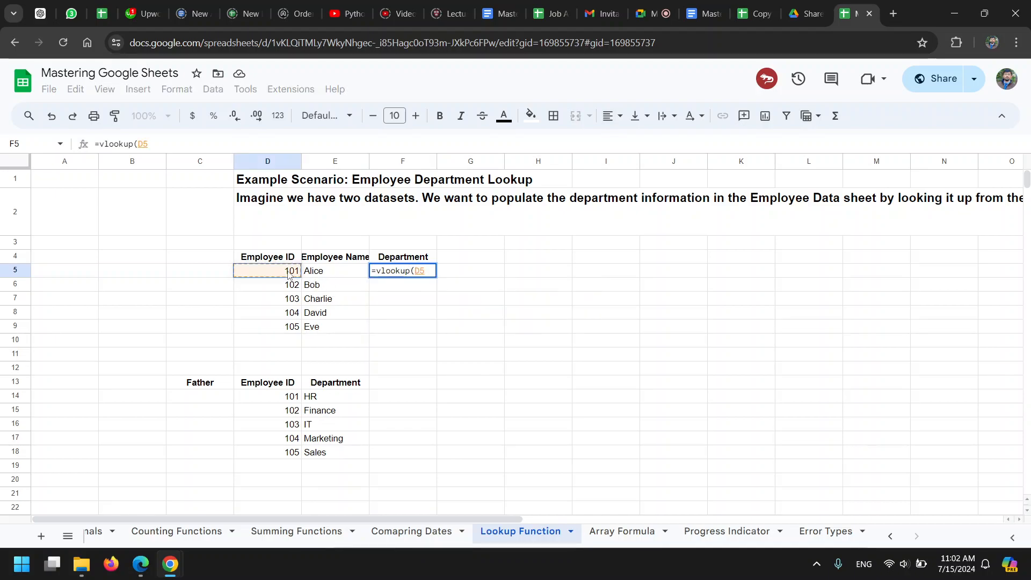
type(",")
left_click_drag(211, 387, 325, 455)
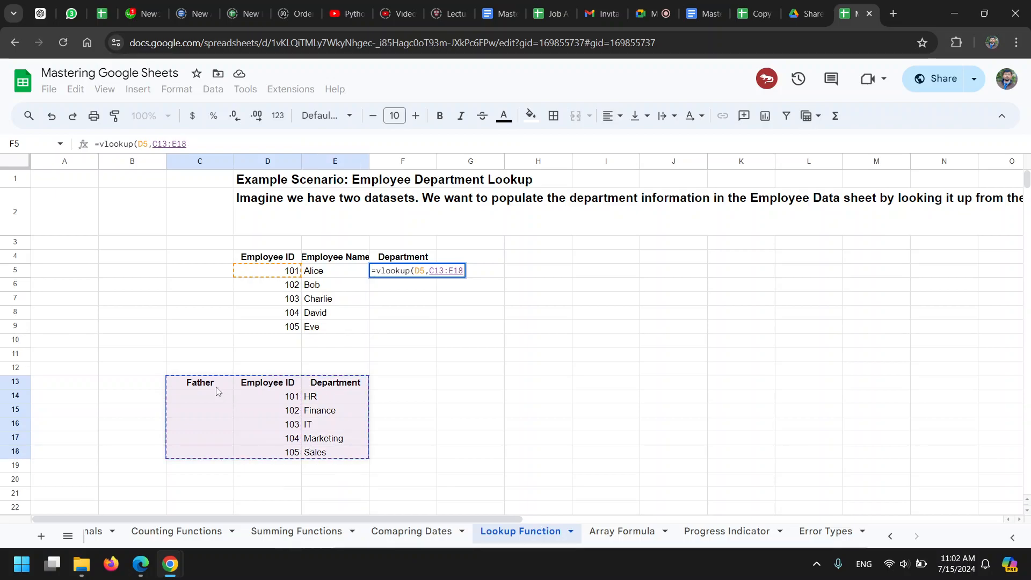
left_click_drag(285, 387, 324, 456)
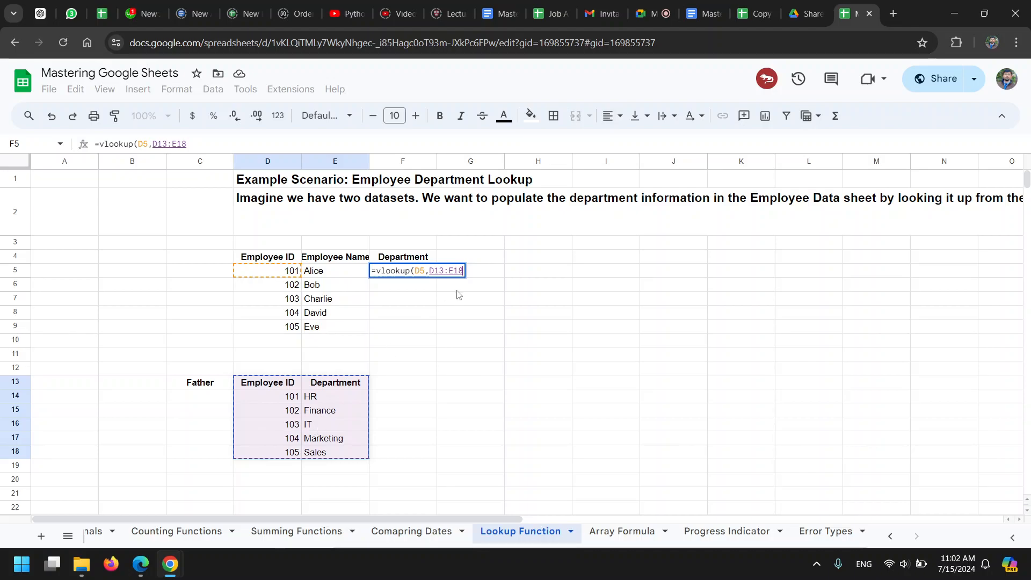
type(",")
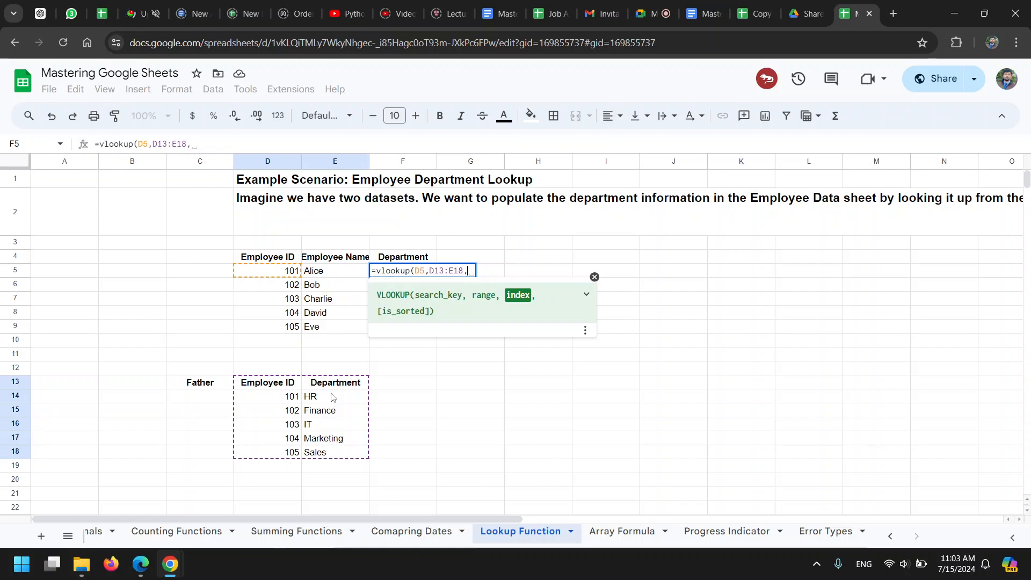
type("2")
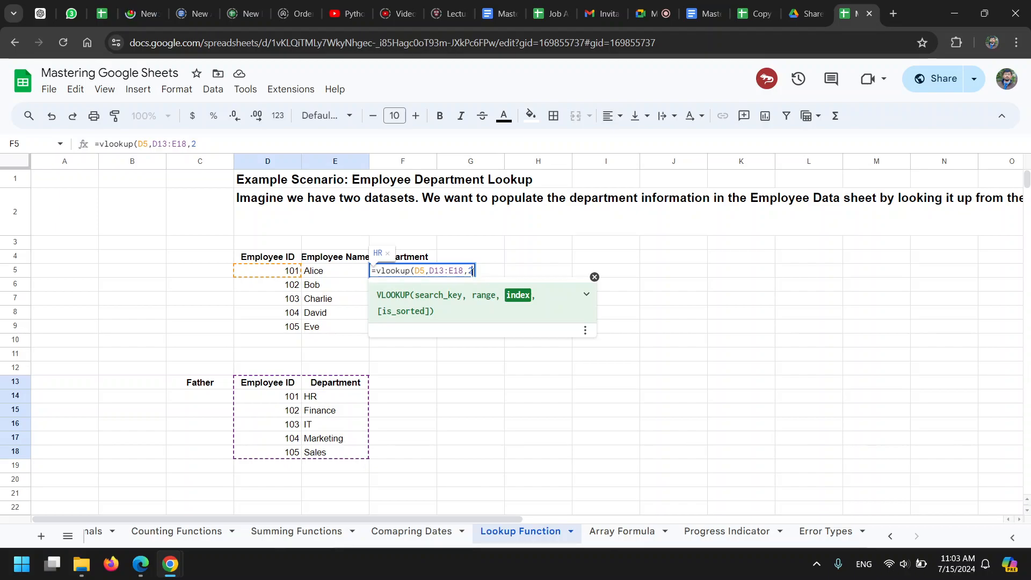
type(")")
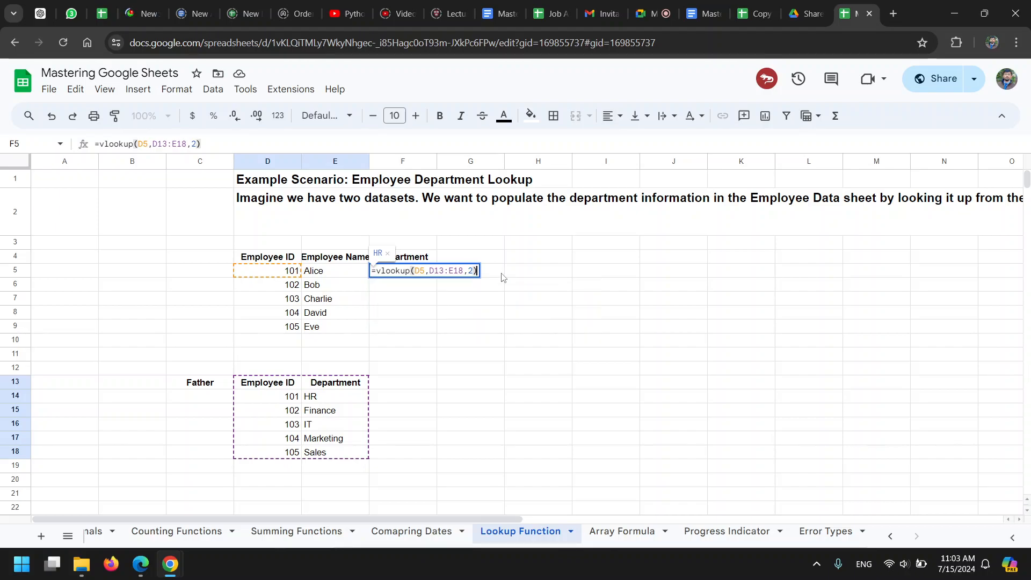
key("Return")
left_click(379, 273)
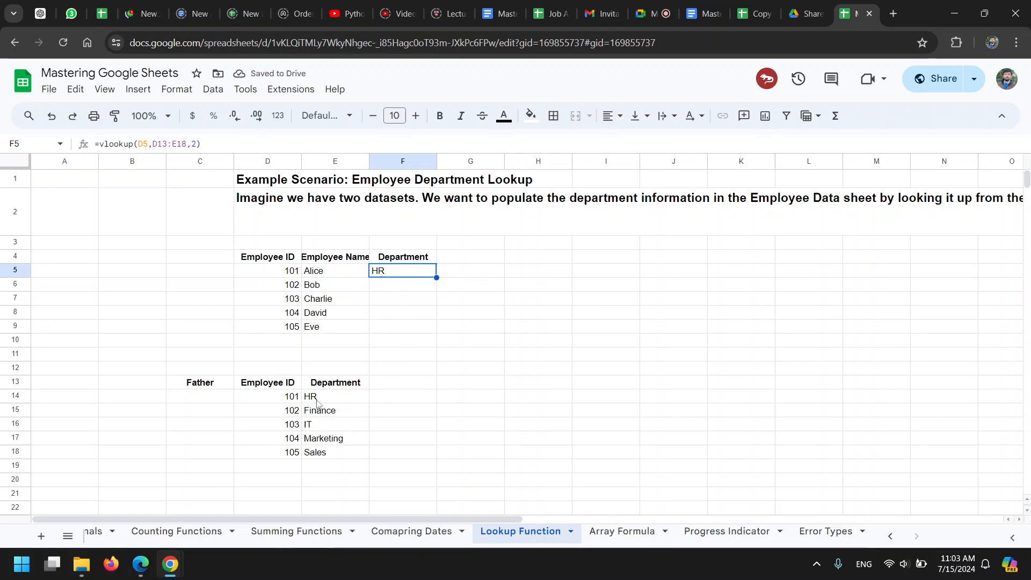
Insert blank cells at E13:E18, shifting the department table's Department column right
left_click_drag(352, 387, 357, 453)
right_click(356, 453)
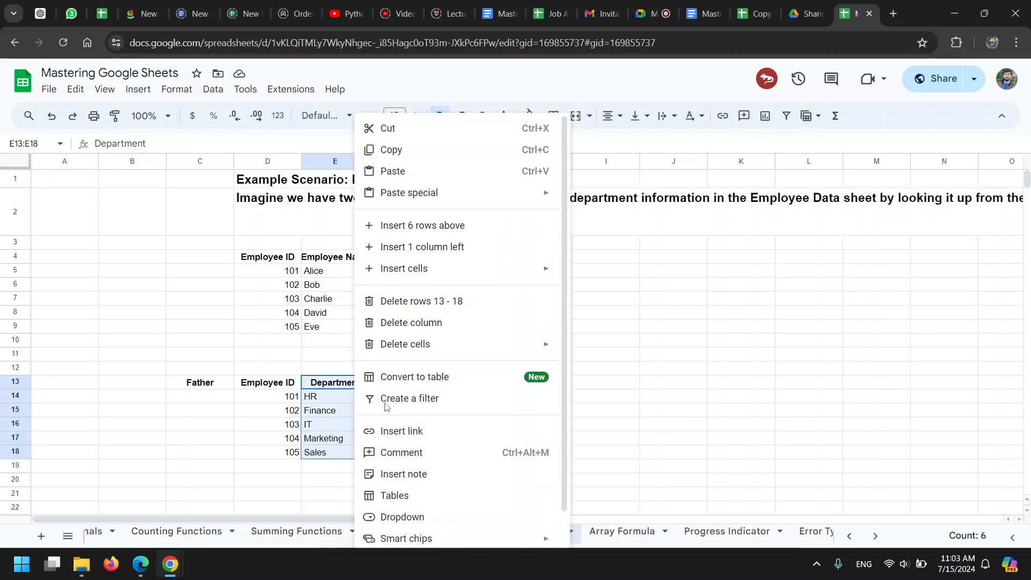
mouse_move(460, 276)
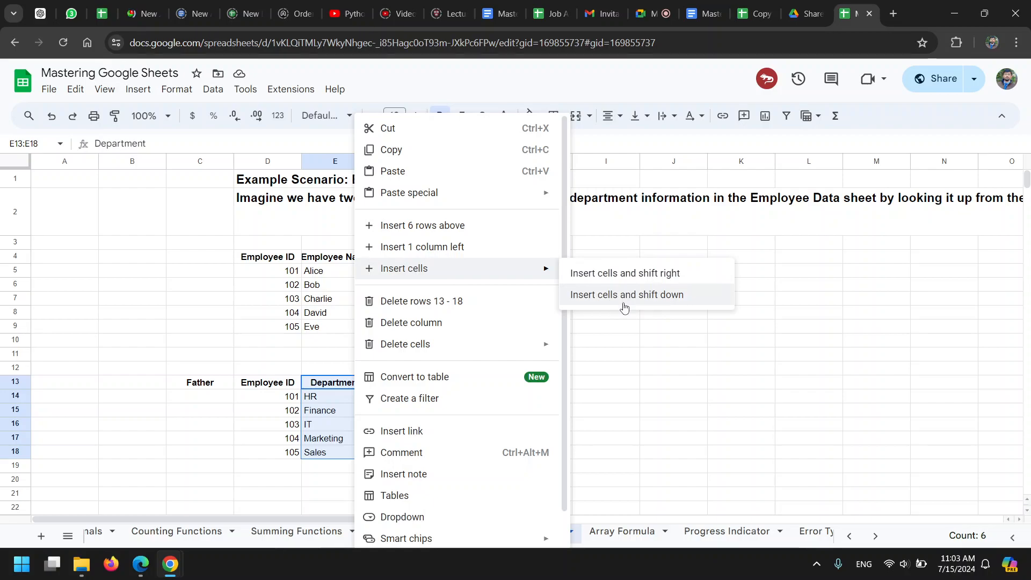
left_click(617, 275)
left_click(355, 387)
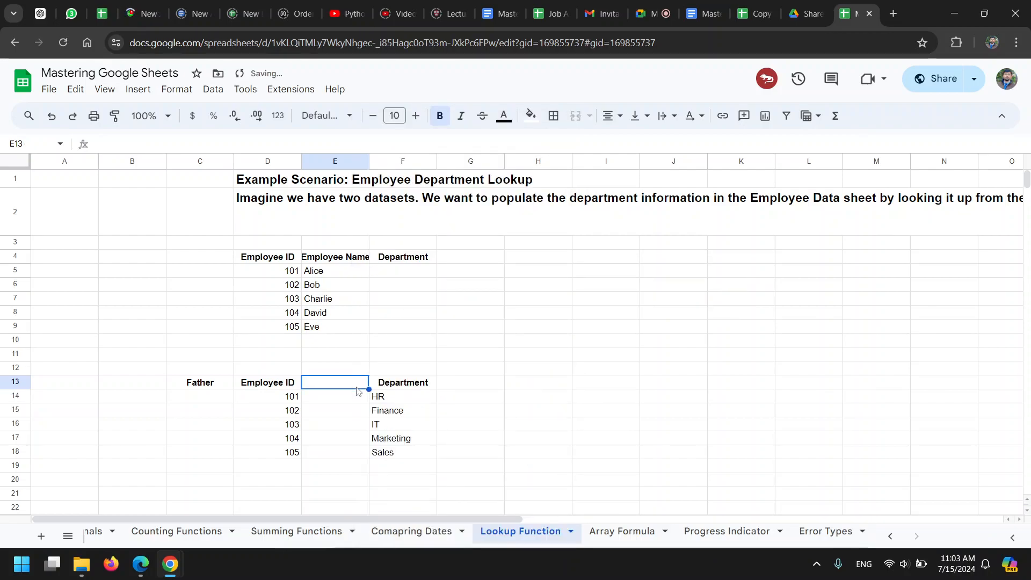
Set the column index of the VLOOKUP formula in F5 to 3, keeping the range D13:F18
left_click(396, 274)
type("=vlookup(D5,D13:F18,2)")
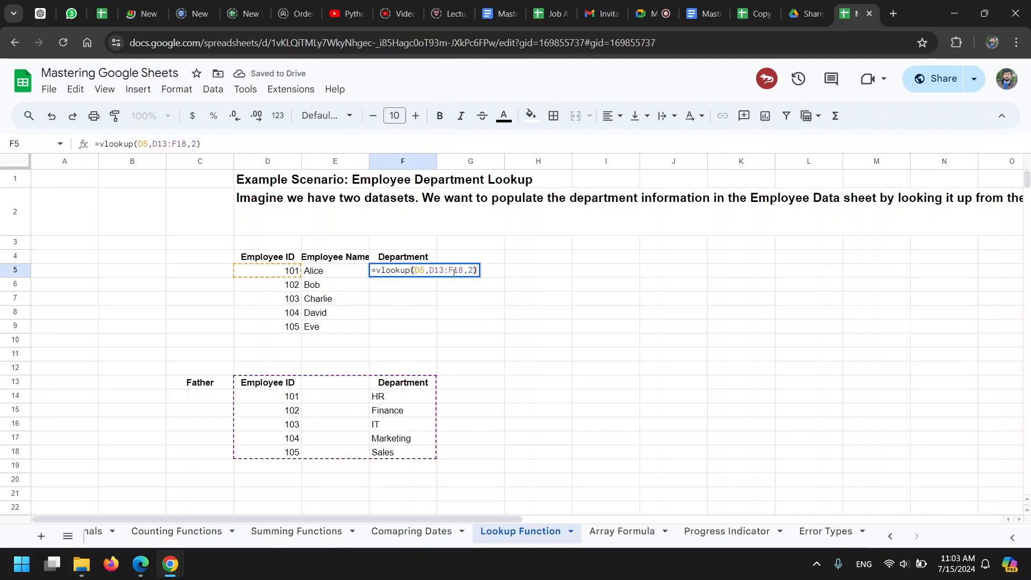
left_click(447, 272)
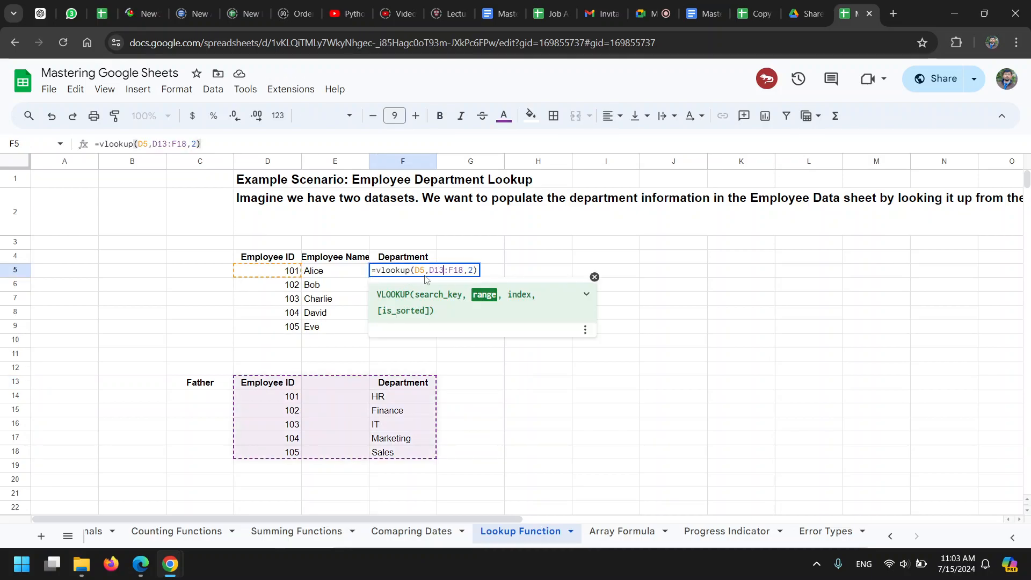
left_click_drag(429, 272, 461, 270)
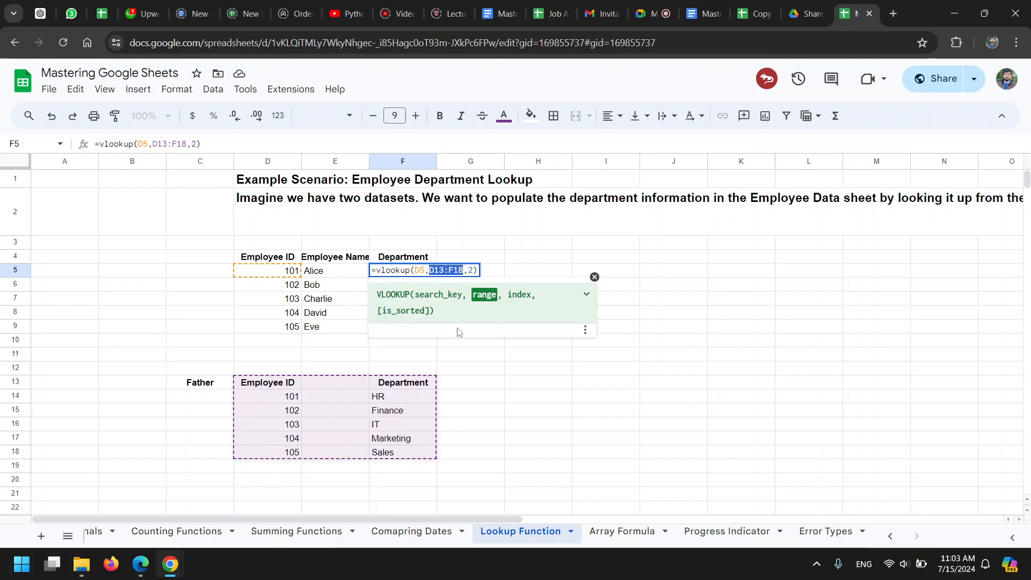
left_click(472, 270)
double_click(470, 270)
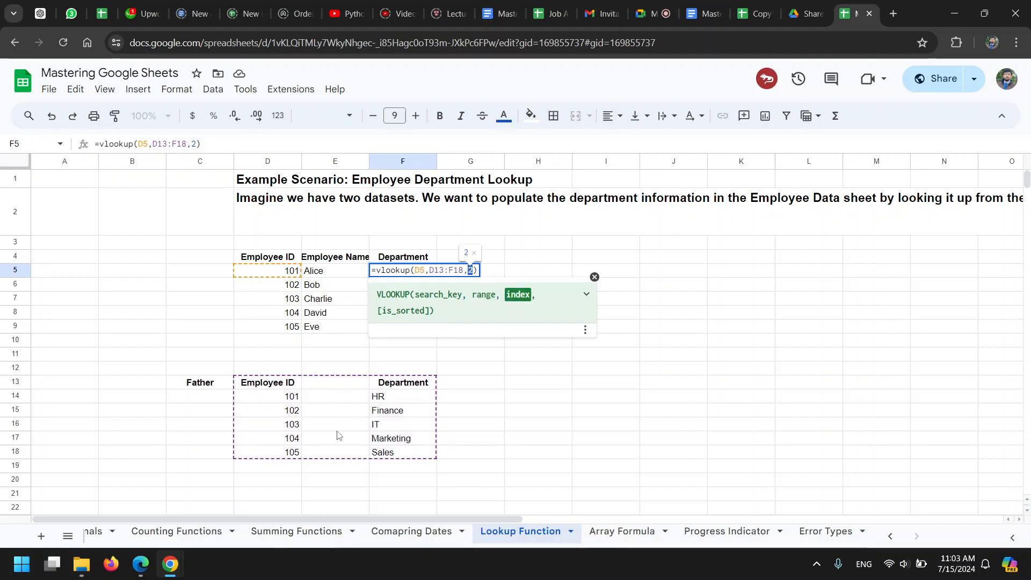
type("3")
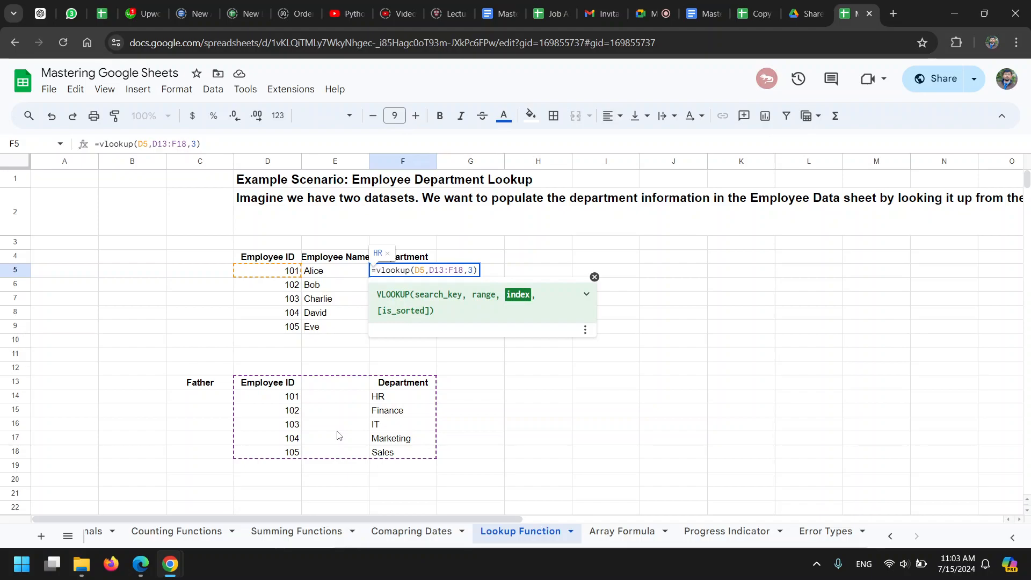
key("Return")
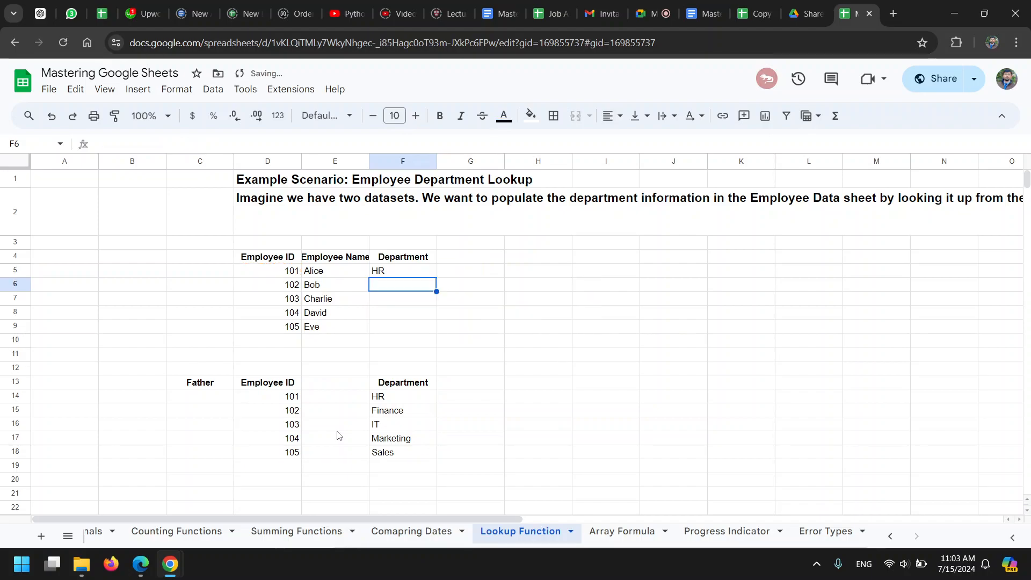
Make the VLOOKUP range in F5 absolute as $D$13:$F$18 and fill the formula down through F9
left_click(432, 275)
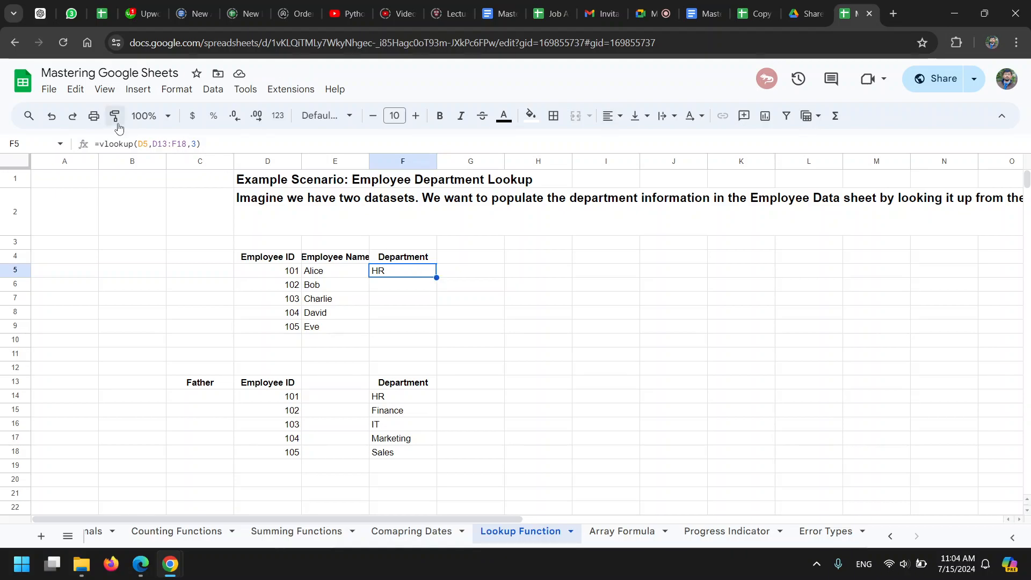
left_click(157, 144)
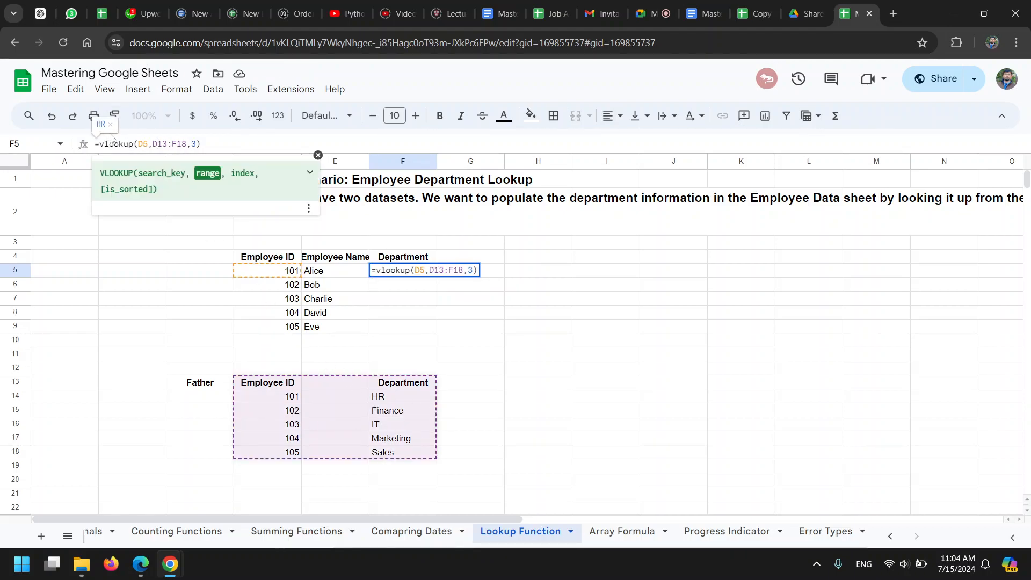
key("F4")
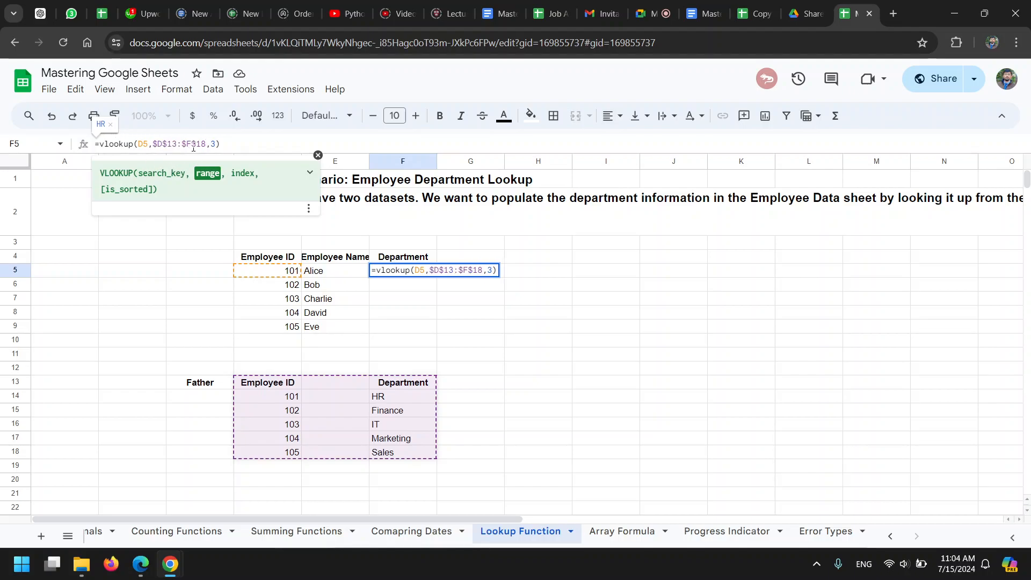
key("Return")
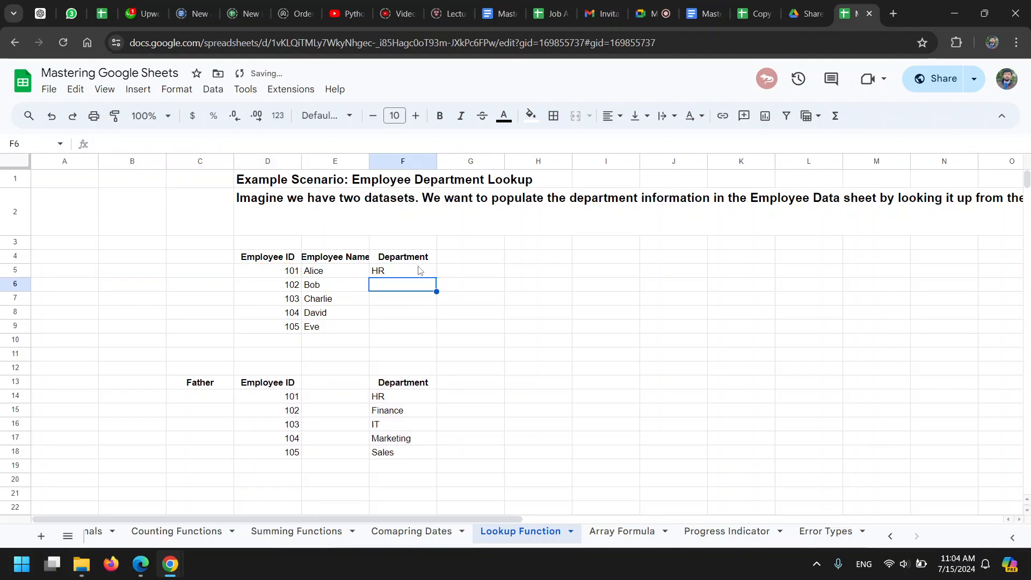
left_click(427, 273)
left_click_drag(436, 277, 488, 327)
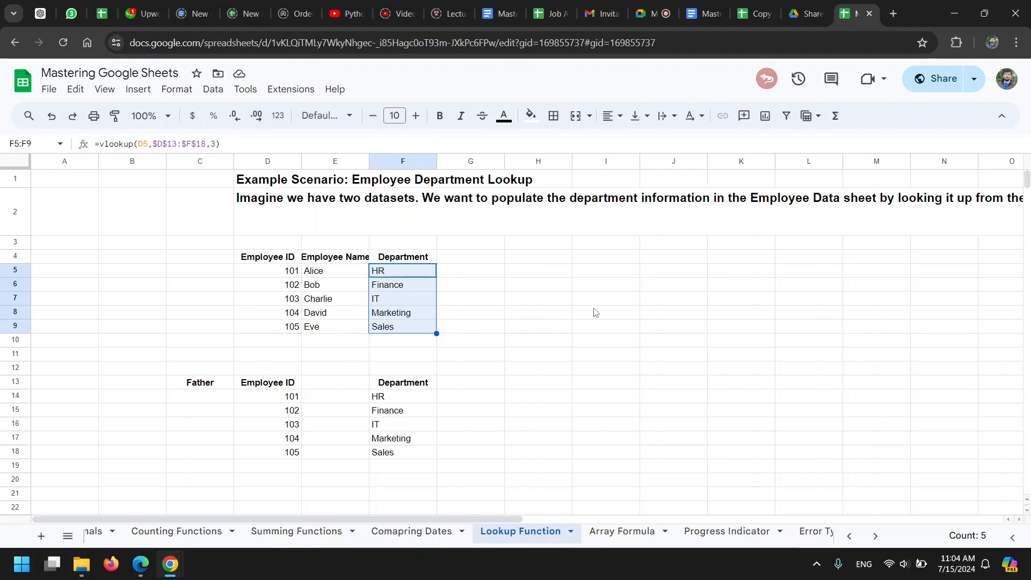
Enter the employee table's first employee ID in I5 as the lookup value
left_click(616, 278)
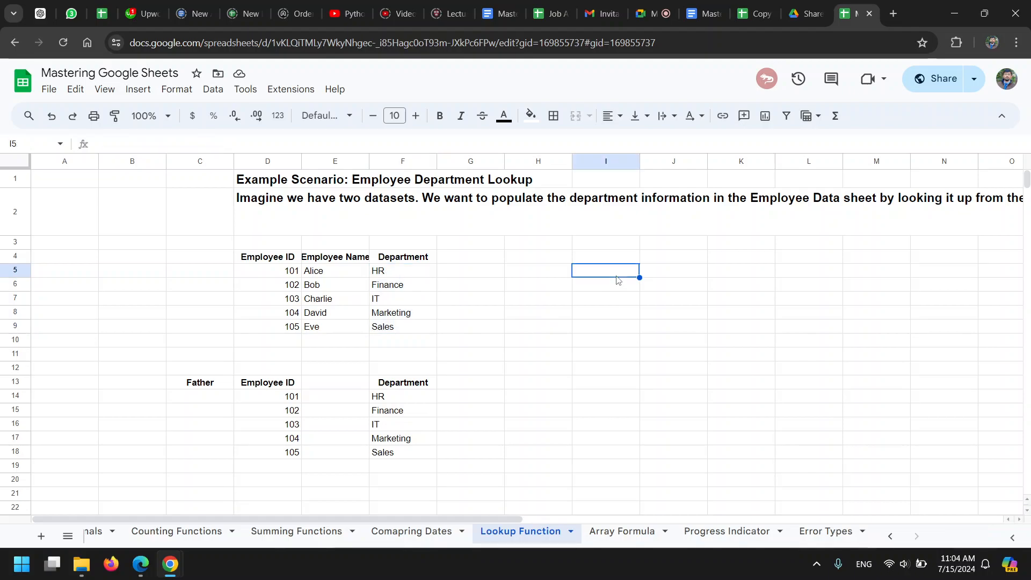
type("101")
key("Return")
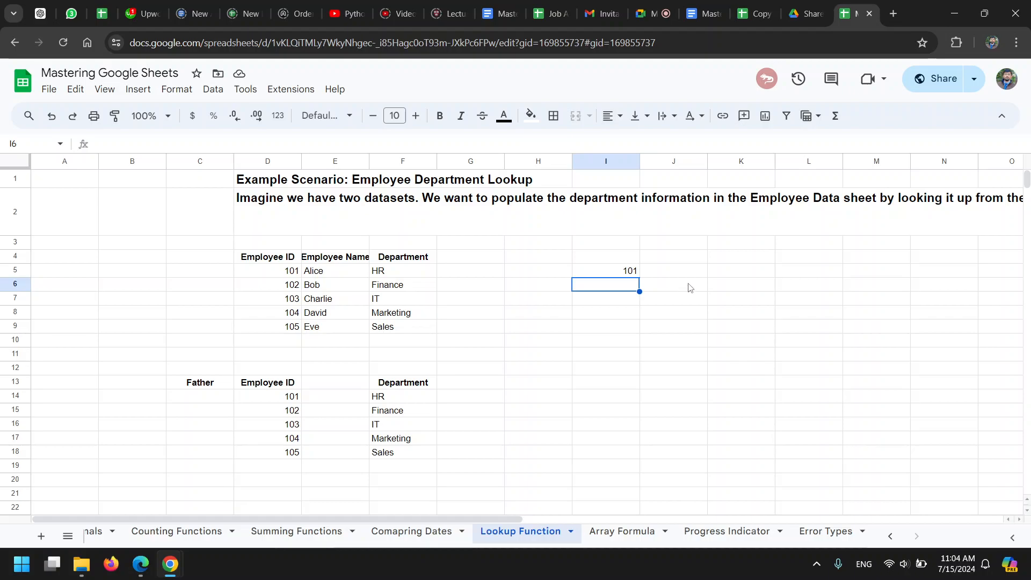
Start a VLOOKUP formula in I6 that uses I5 as its search key
type("=")
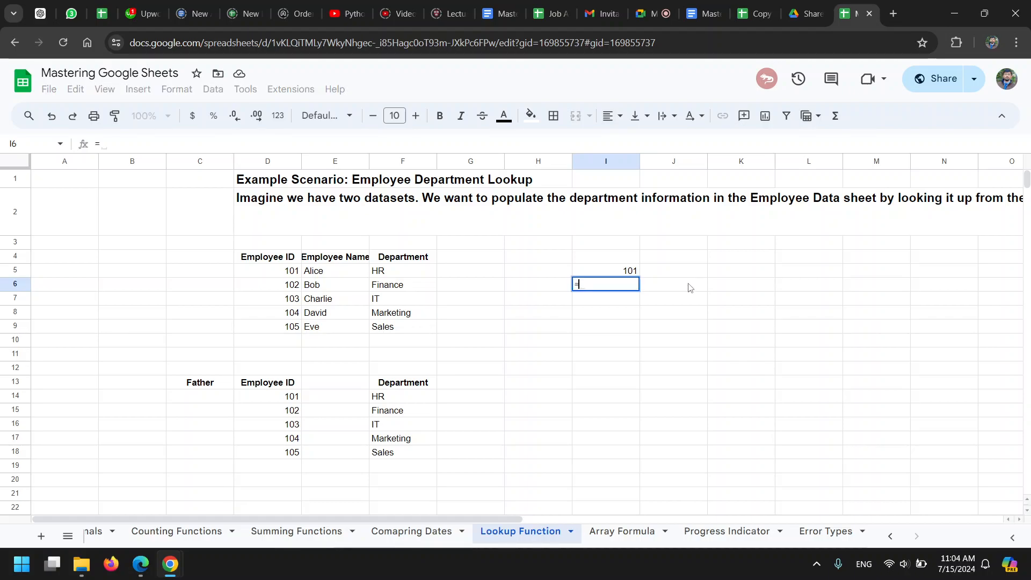
type("vlookup(")
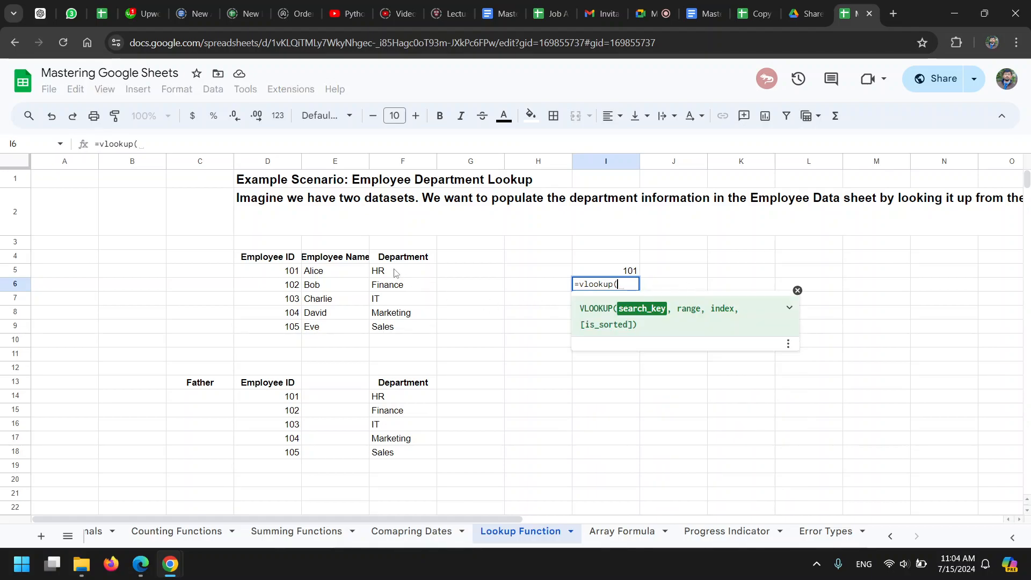
left_click_drag(286, 259, 339, 332)
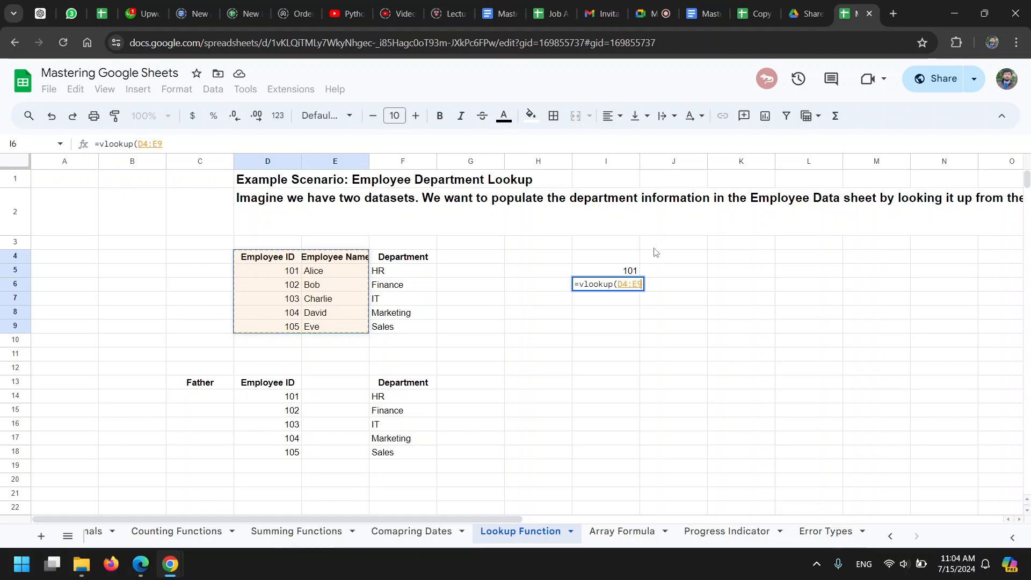
key("Return")
left_click(628, 274)
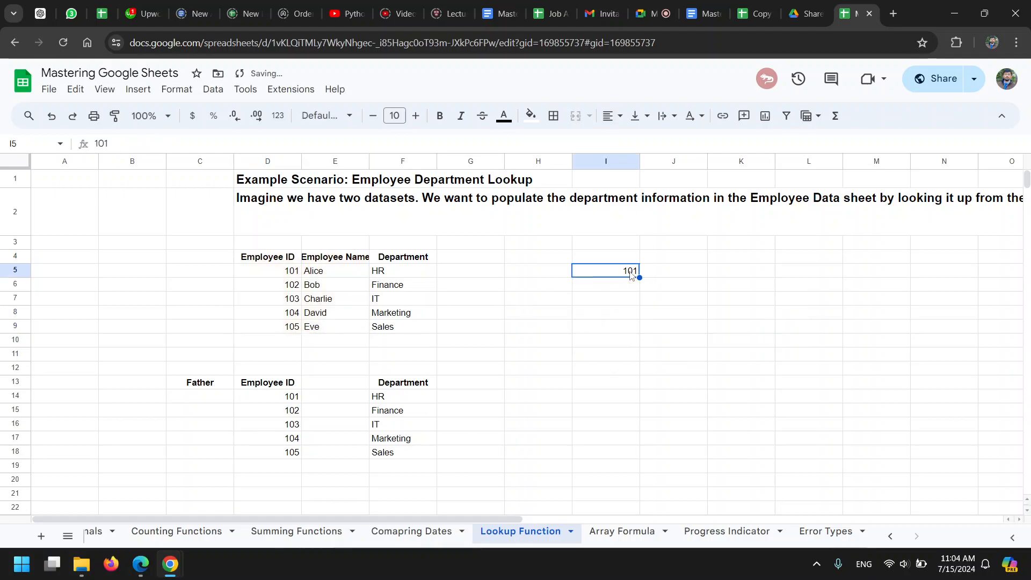
left_click(623, 284)
double_click(628, 284)
left_click_drag(644, 284, 618, 286)
key("BackSpace")
left_click(631, 276)
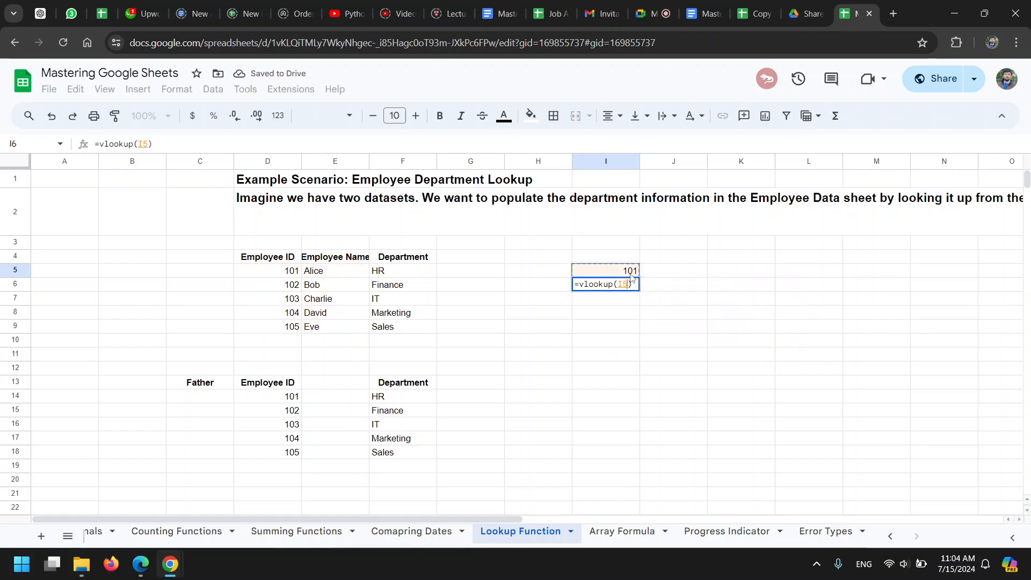
Complete the VLOOKUP formula in I6 with the range D5:E9 and column index 2
type(",")
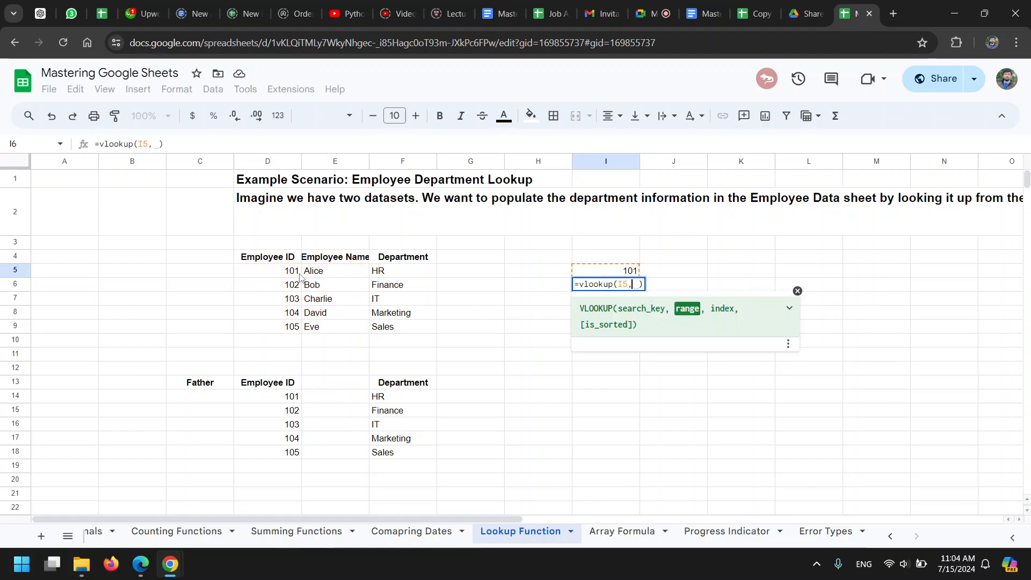
left_click(290, 273)
left_click_drag(290, 273, 329, 330)
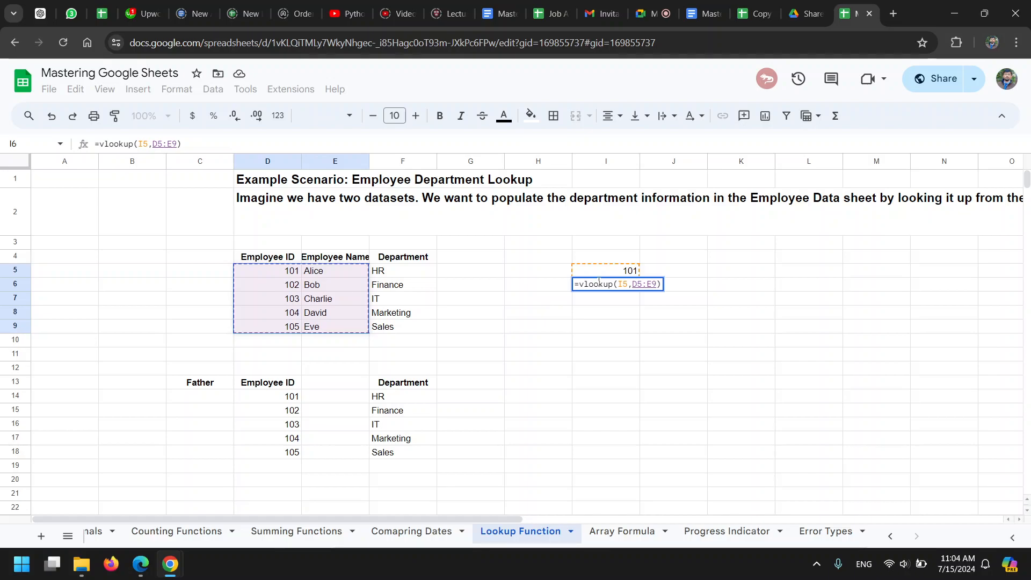
type(",")
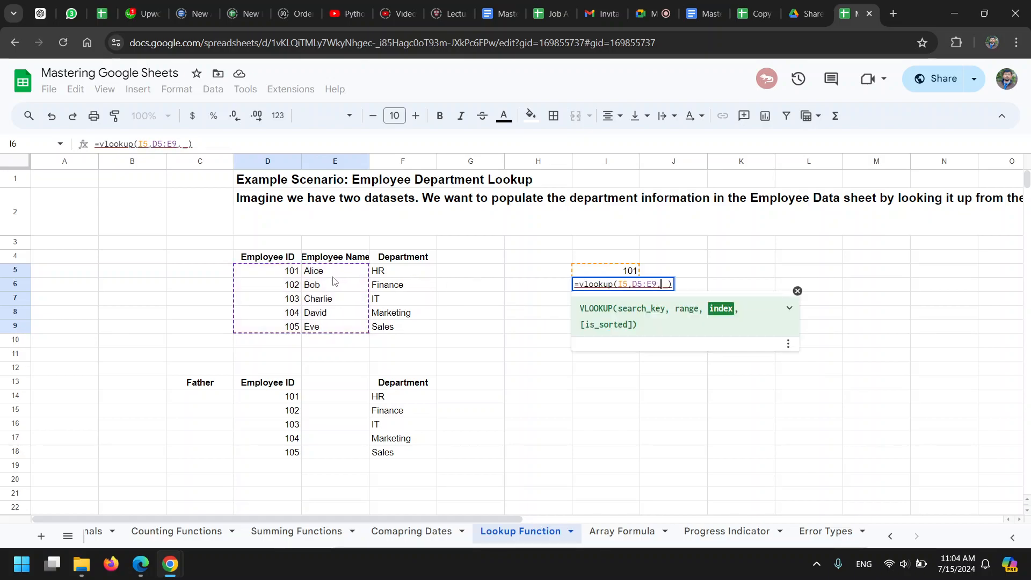
type("2")
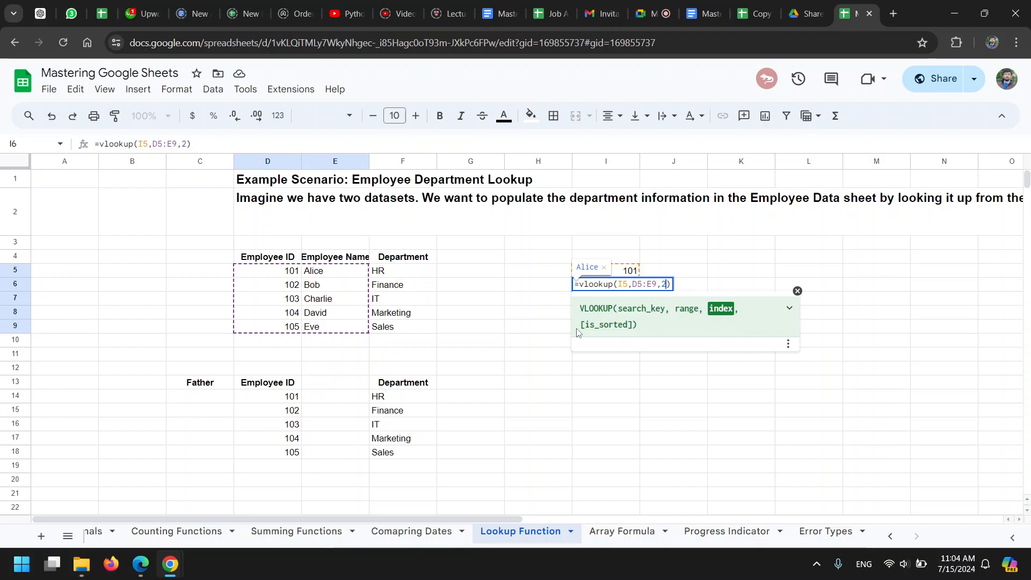
key("Return")
In I7, enter a VLOOKUP formula that searches I5 in the range D4:F9 and returns column 3
type("=")
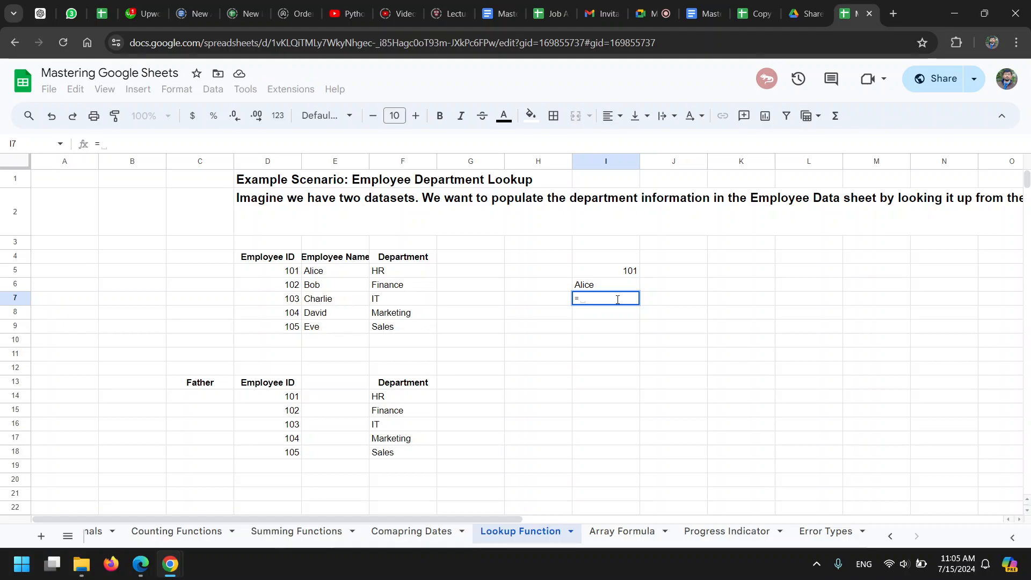
type("vlookup(")
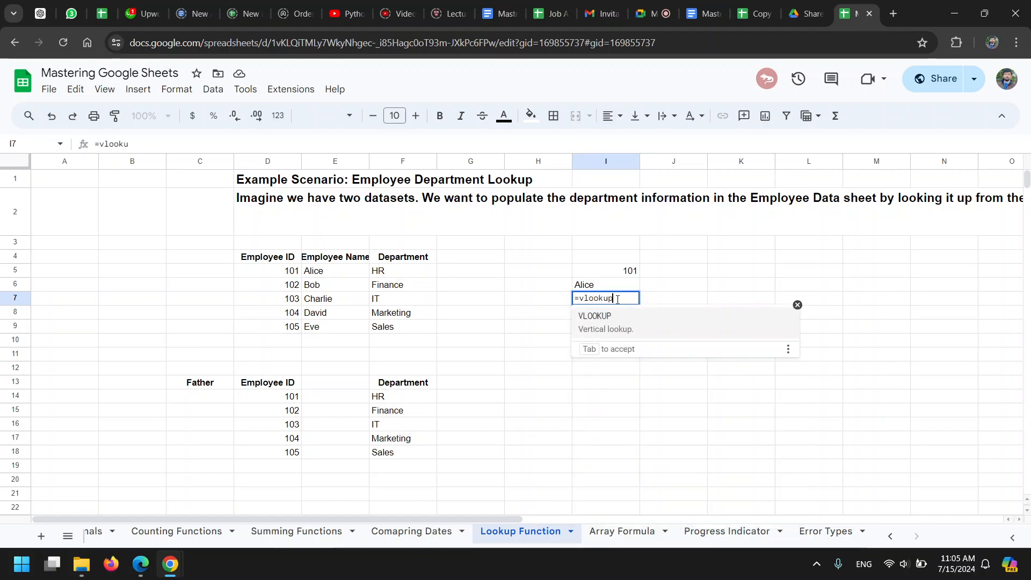
left_click(635, 274)
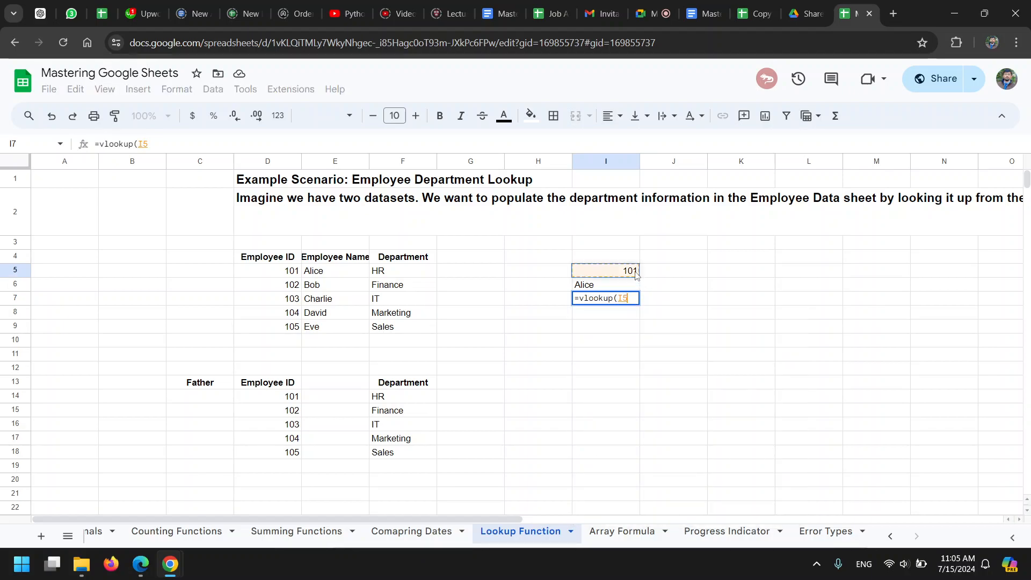
type(",")
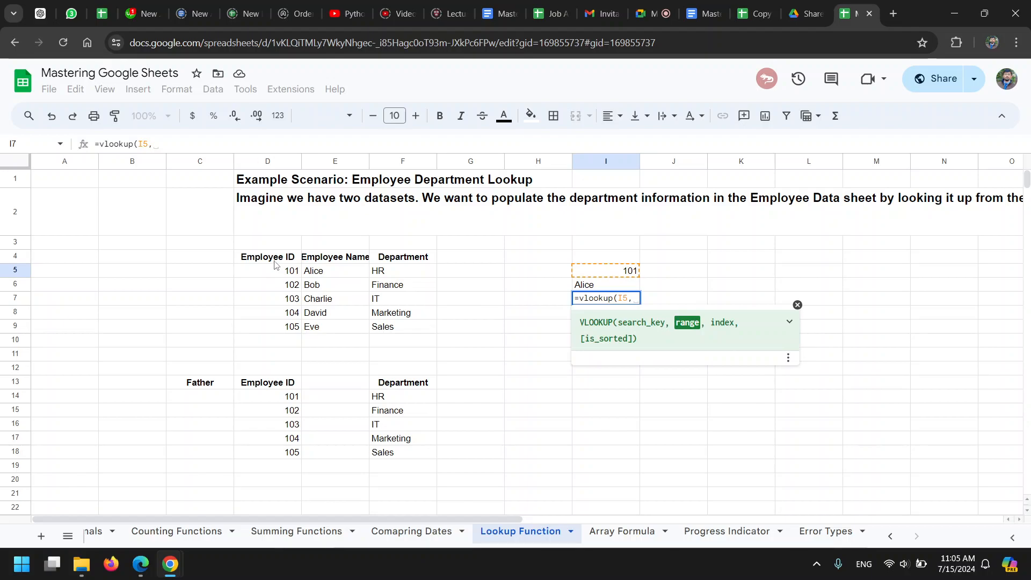
left_click_drag(276, 259, 279, 271)
left_click_drag(362, 295, 405, 328)
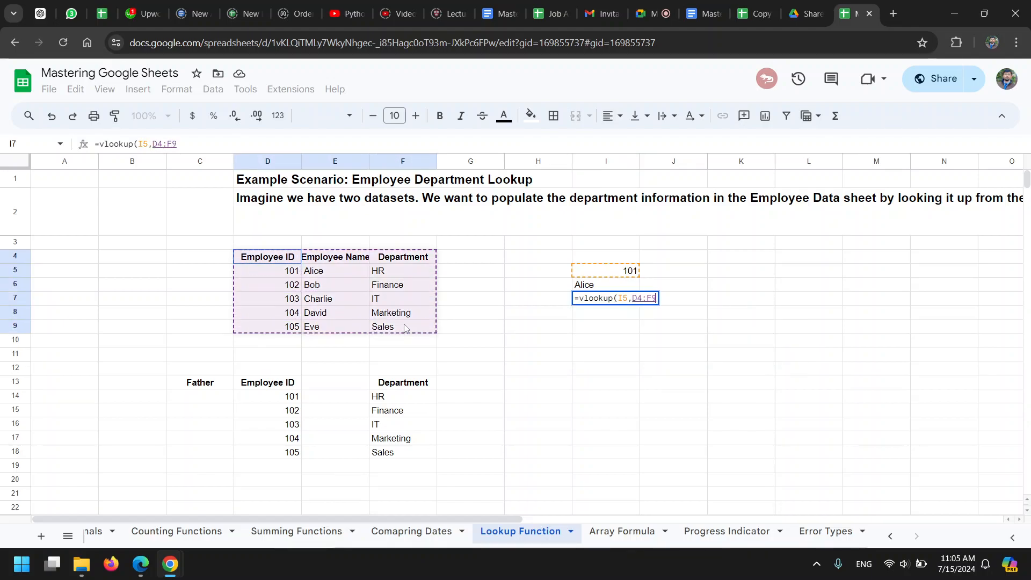
type(",")
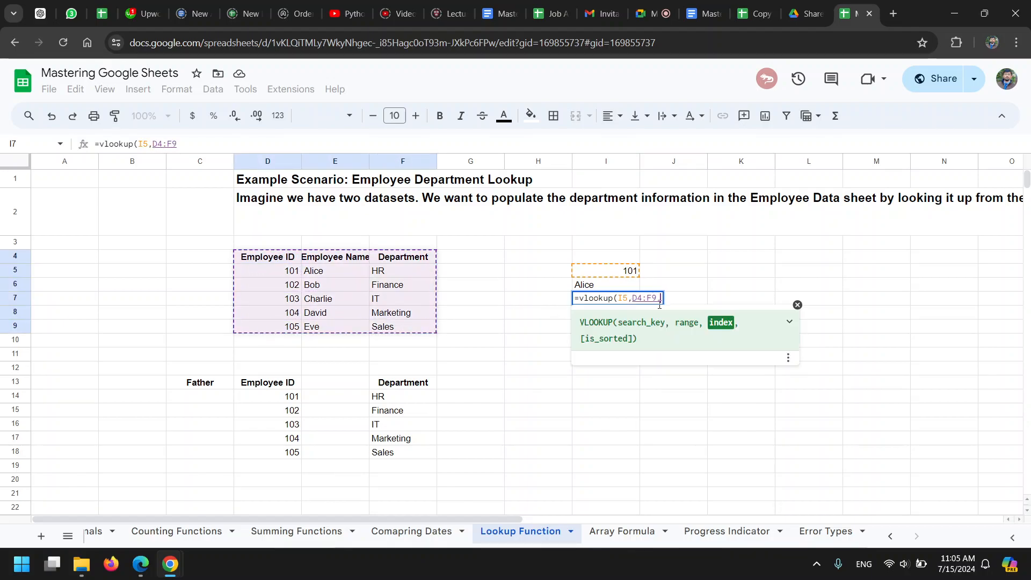
type("3)")
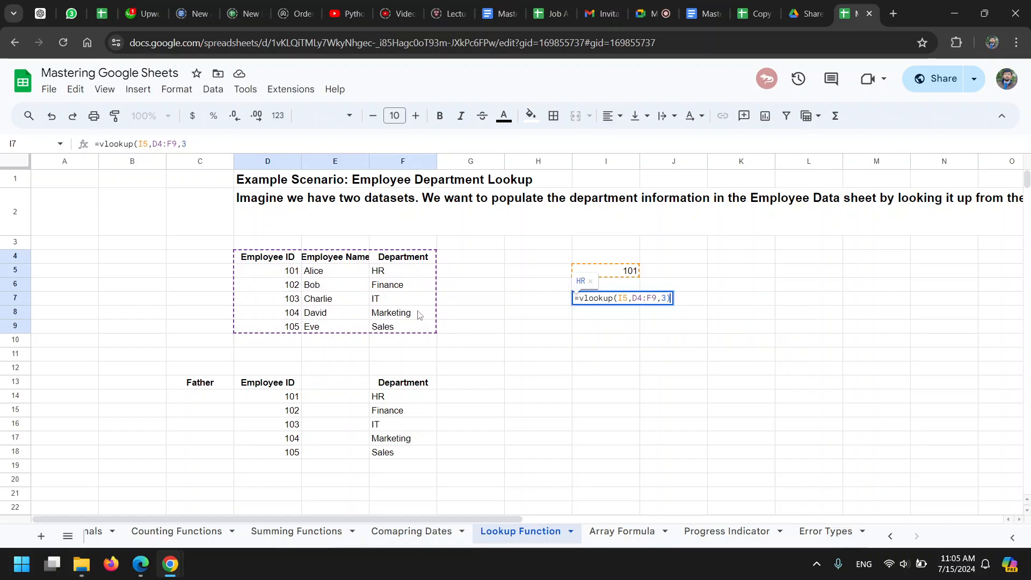
key("Return")
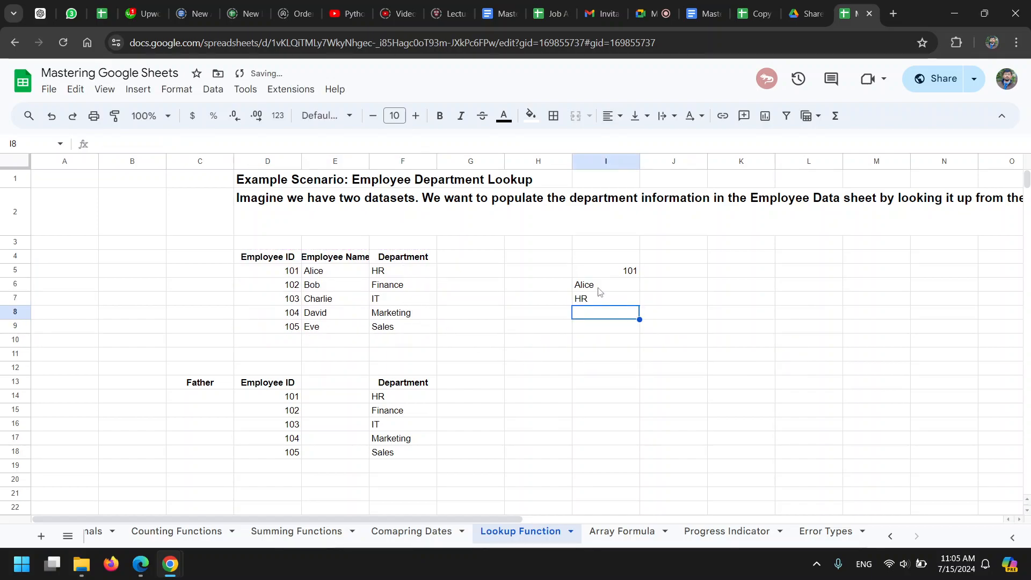
Label the lookup block in H5:H7 with Enter ID, Name and Department
left_click(606, 299)
left_click(562, 275)
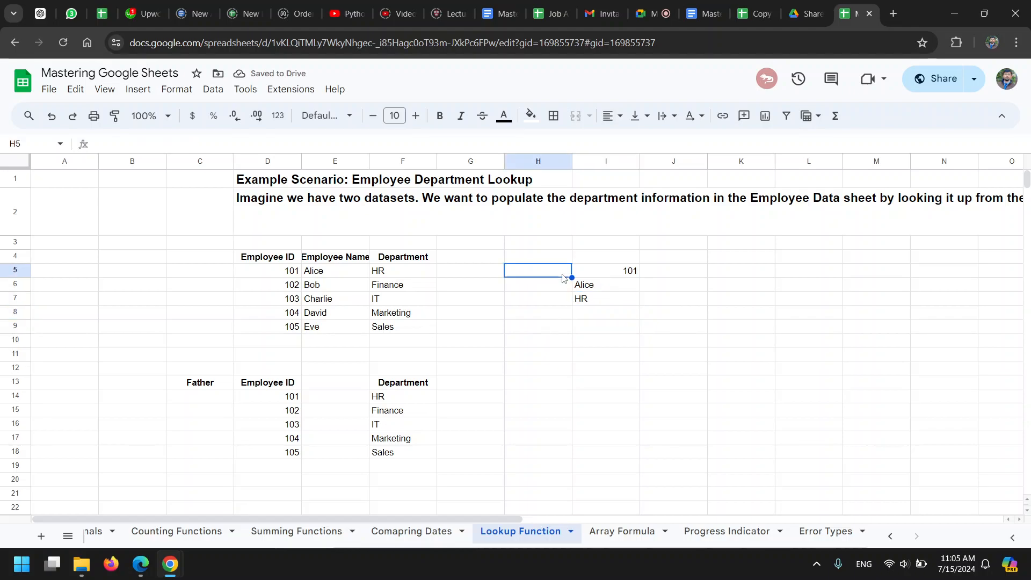
type("Enter ID")
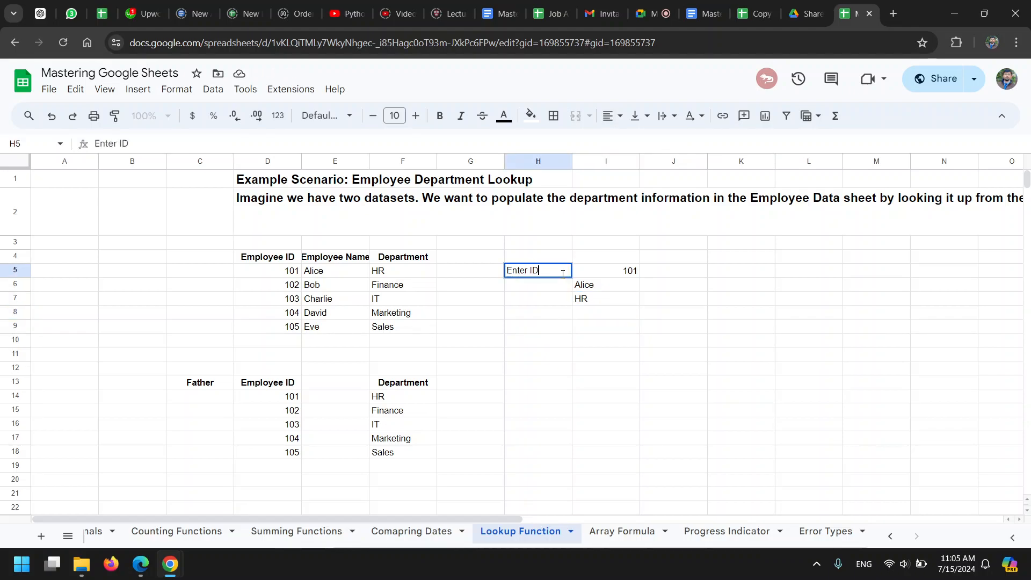
key("Return")
type("Name")
key("Return")
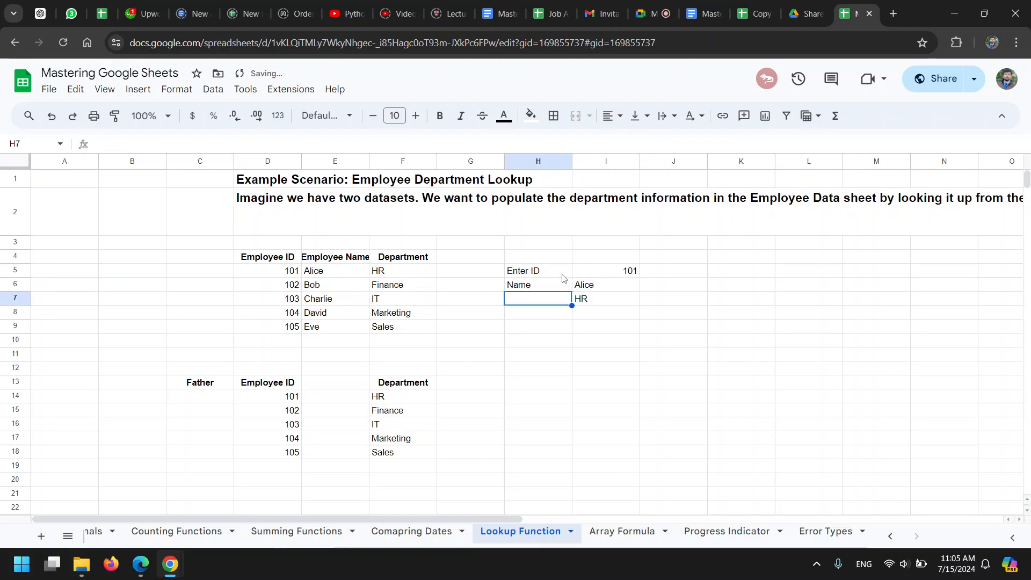
type("Department")
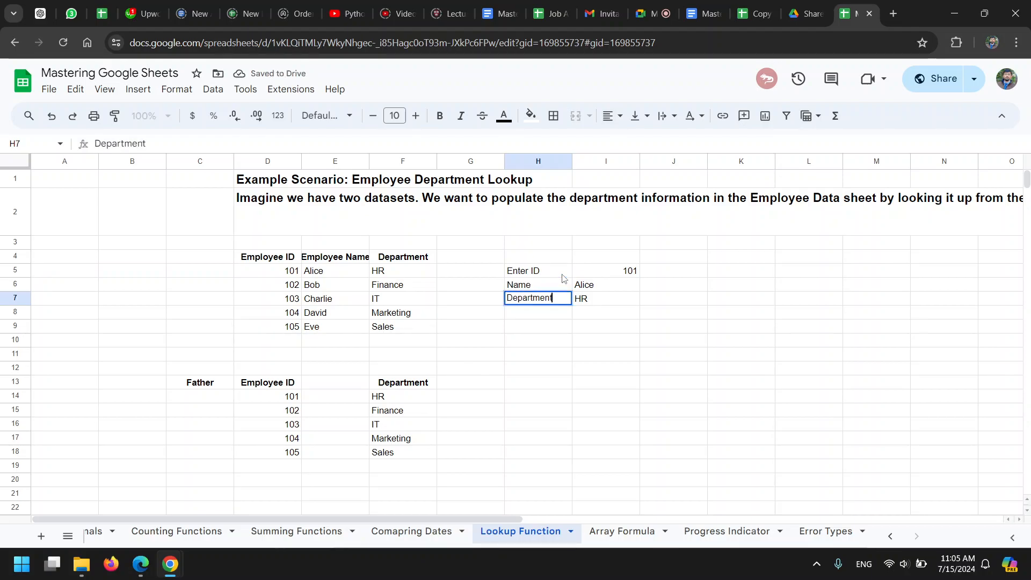
key("Return")
Test the lookup block by setting I5 to the second employee's ID and then to the third employee's ID
left_click(618, 274)
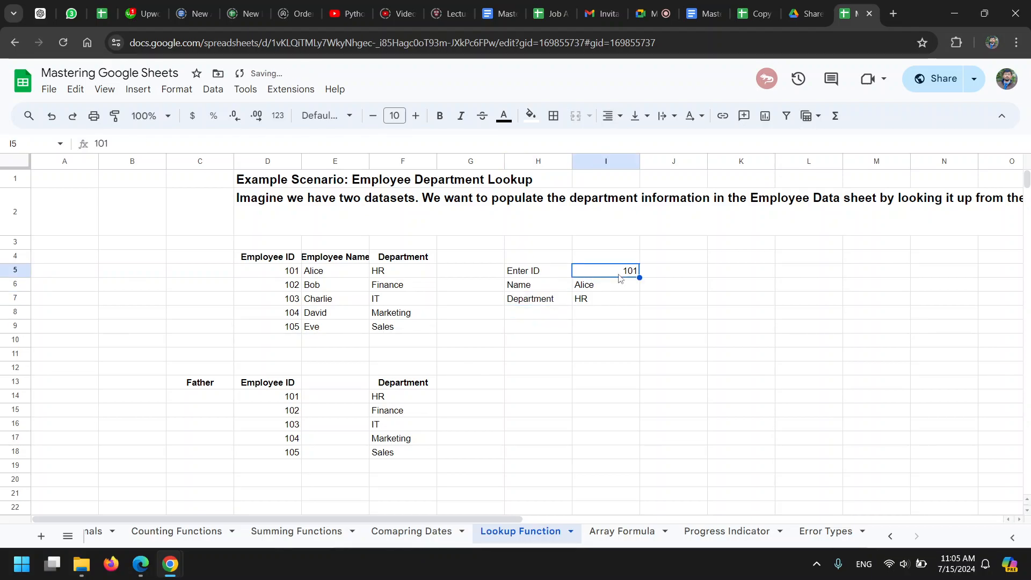
type("102")
key("Return")
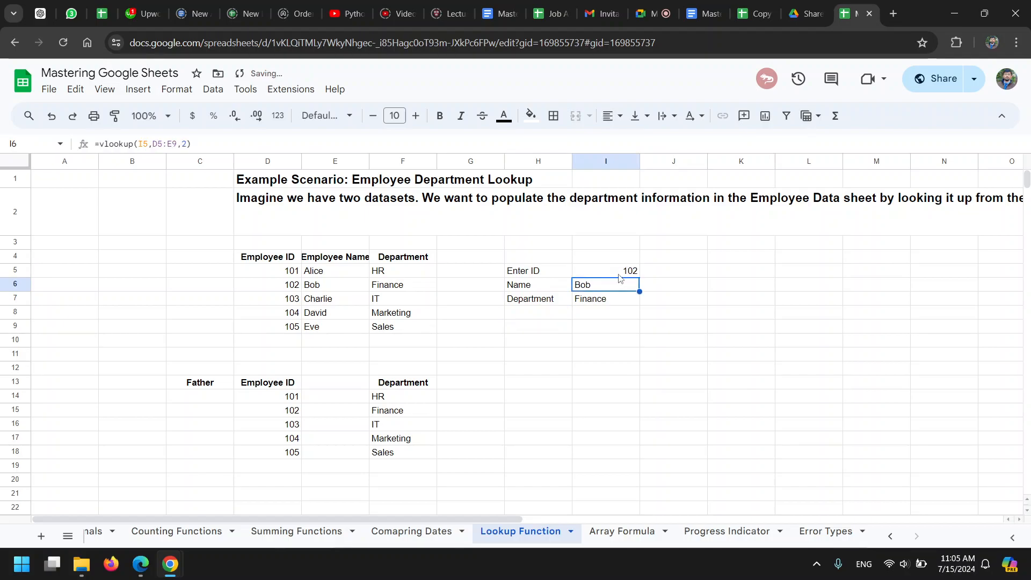
left_click(616, 303)
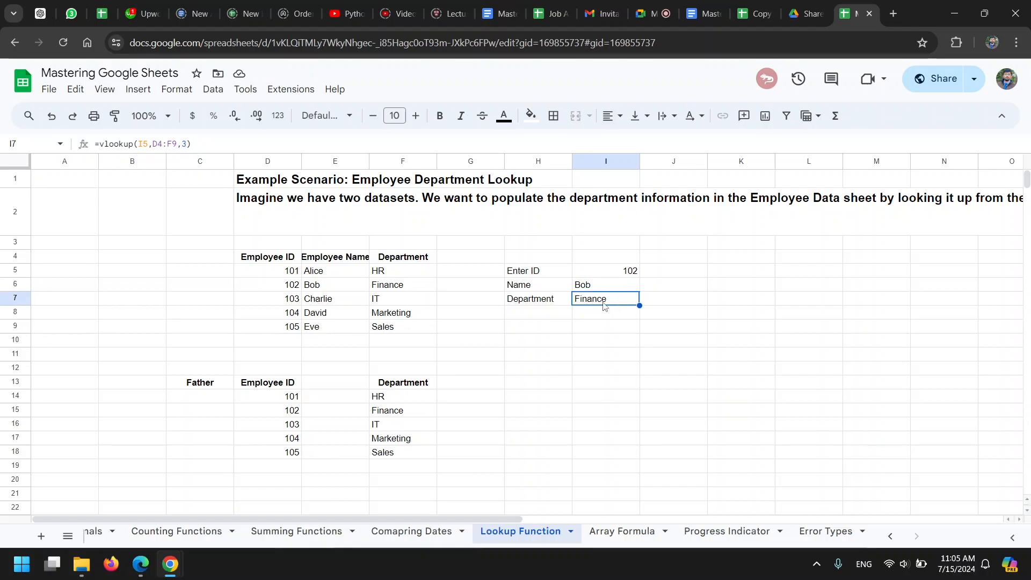
left_click(614, 273)
type("103")
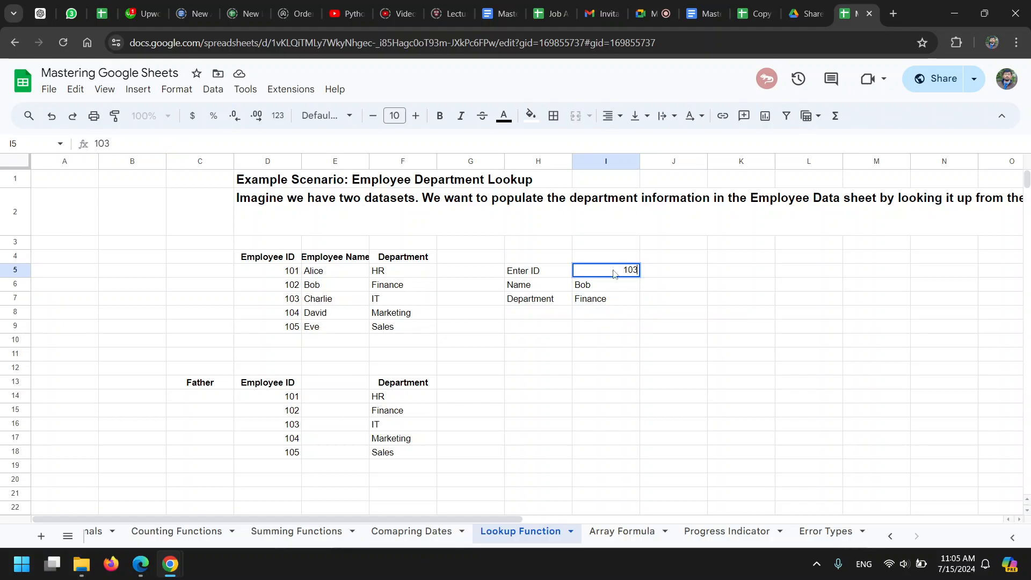
key("Return")
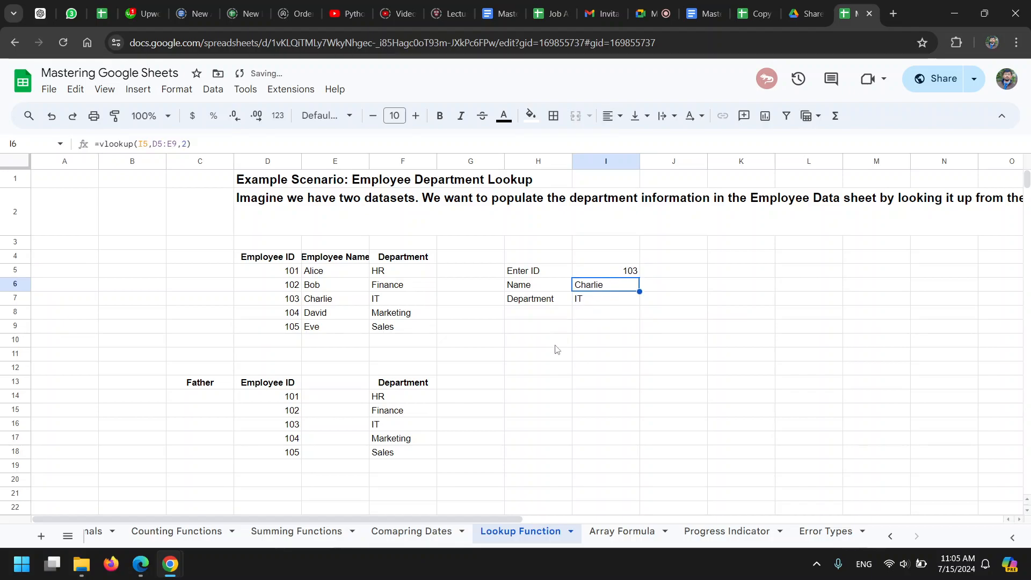
Select the employee table's Department cells F5:F9 to review their VLOOKUP formula
left_click(623, 272)
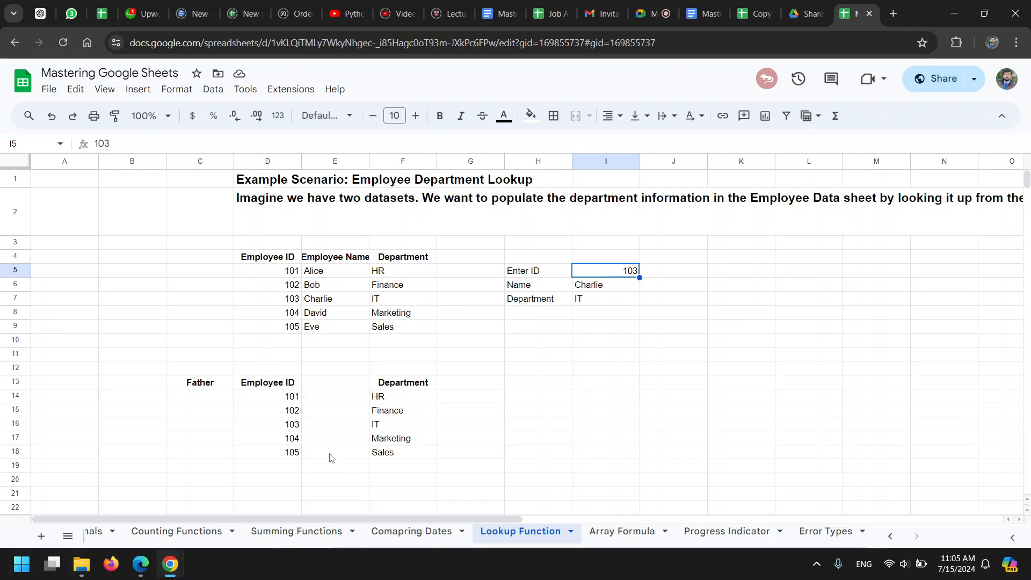
left_click(390, 272)
left_click(389, 325, "shift")
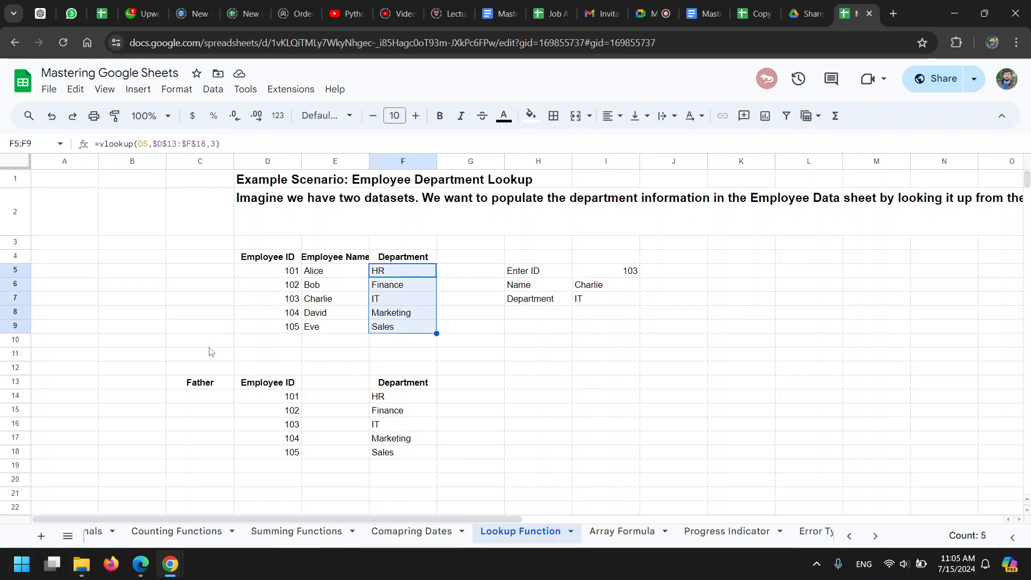
Move the Father, Employee ID and Department table from C13:F18 to cell A1 of a new sheet
left_click_drag(219, 387, 402, 453)
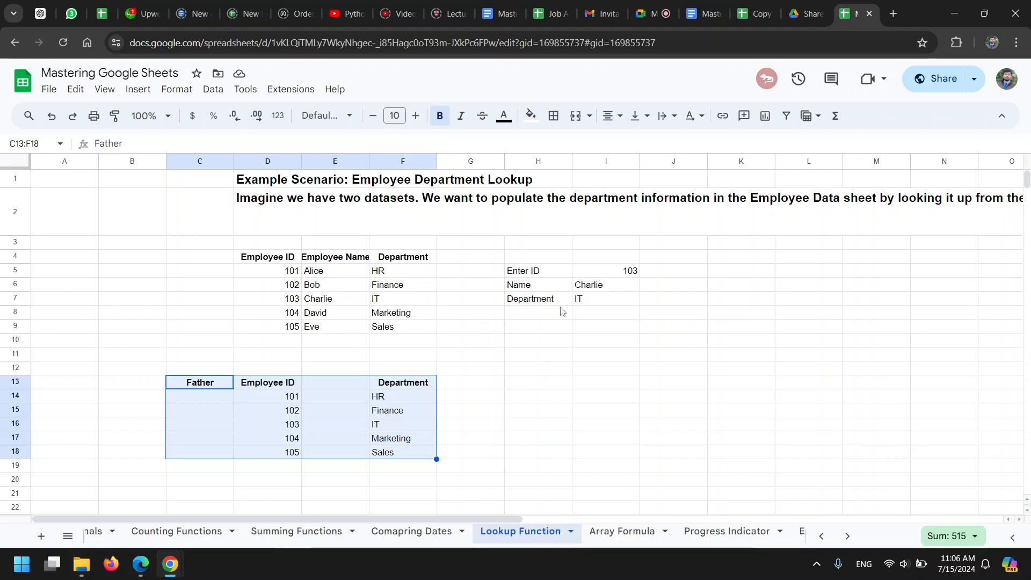
left_click(41, 536)
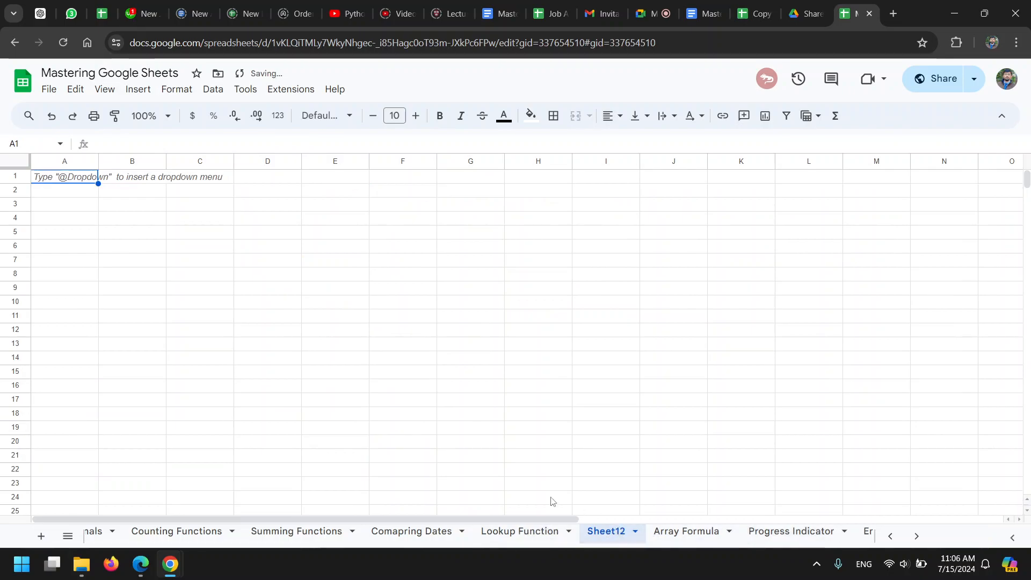
left_click(518, 531)
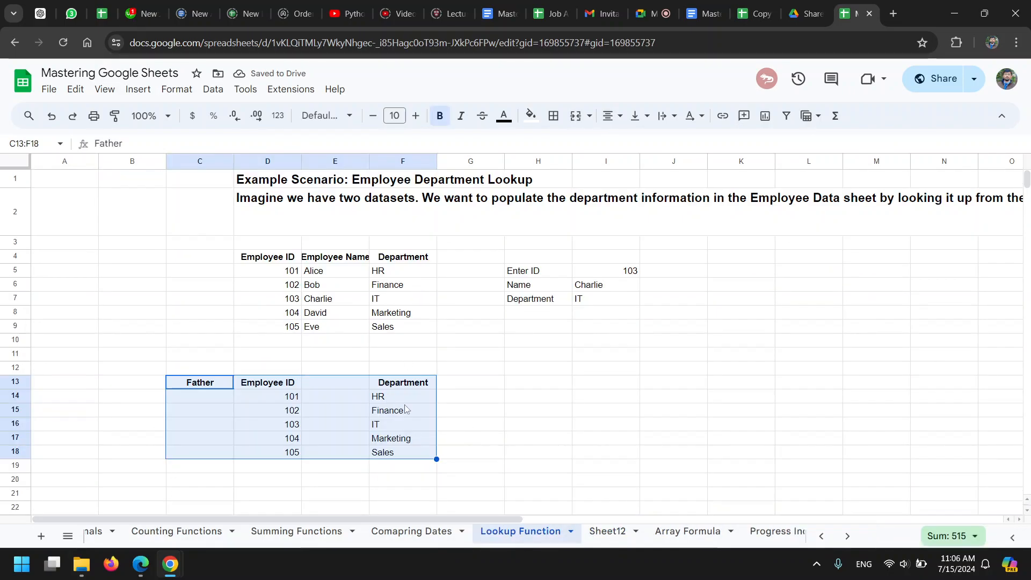
left_click(609, 531)
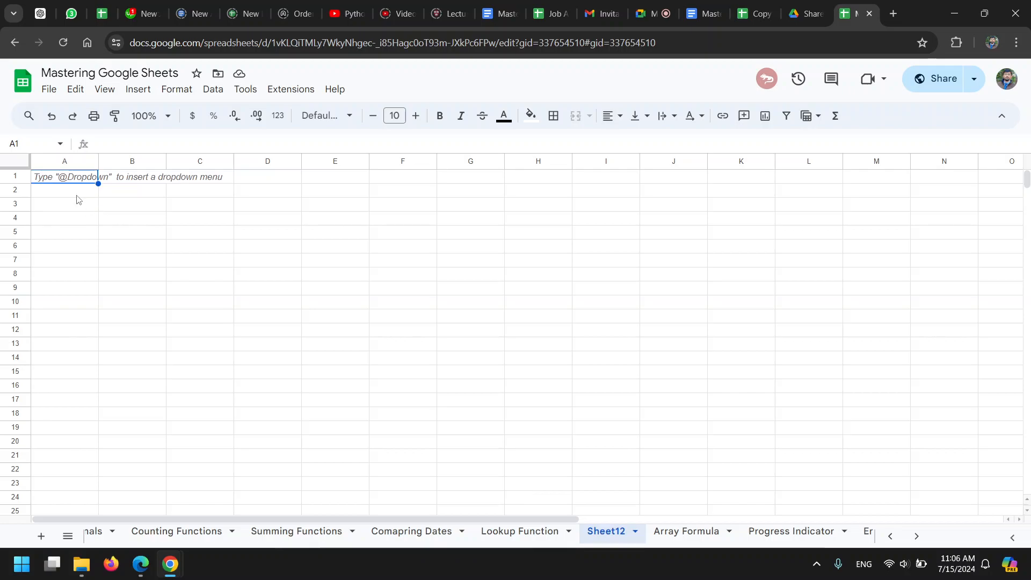
left_click(68, 181)
type("Father\tEmployee ID\t\tDepartment \t101\t\tHR \t102\t\tFinance \t103\t\tIT \t104\t\tMarketing \t105\t\tSales")
left_click(526, 403)
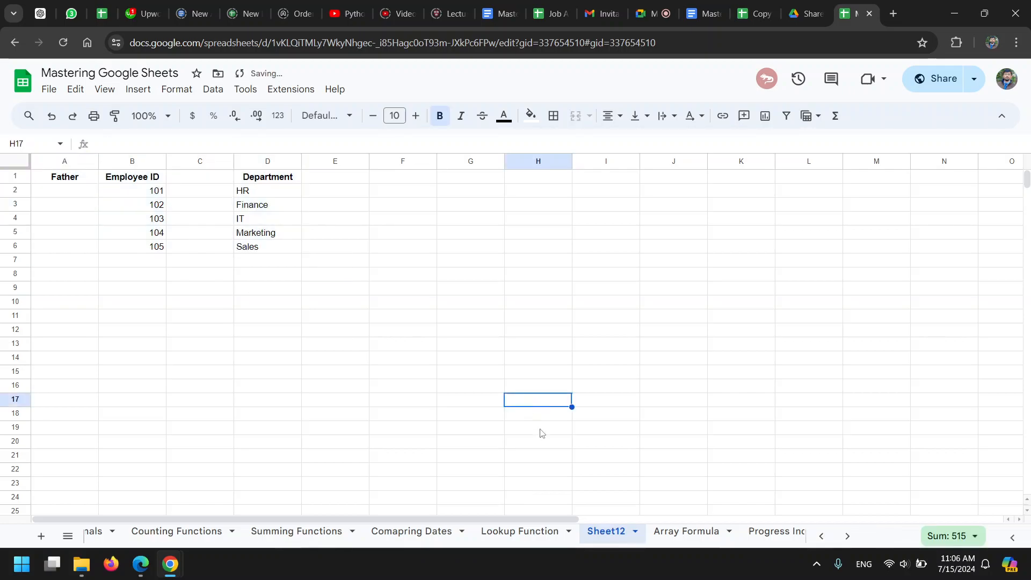
Rename the new sheet holding the moved table as Data
double_click(611, 531)
type("Data")
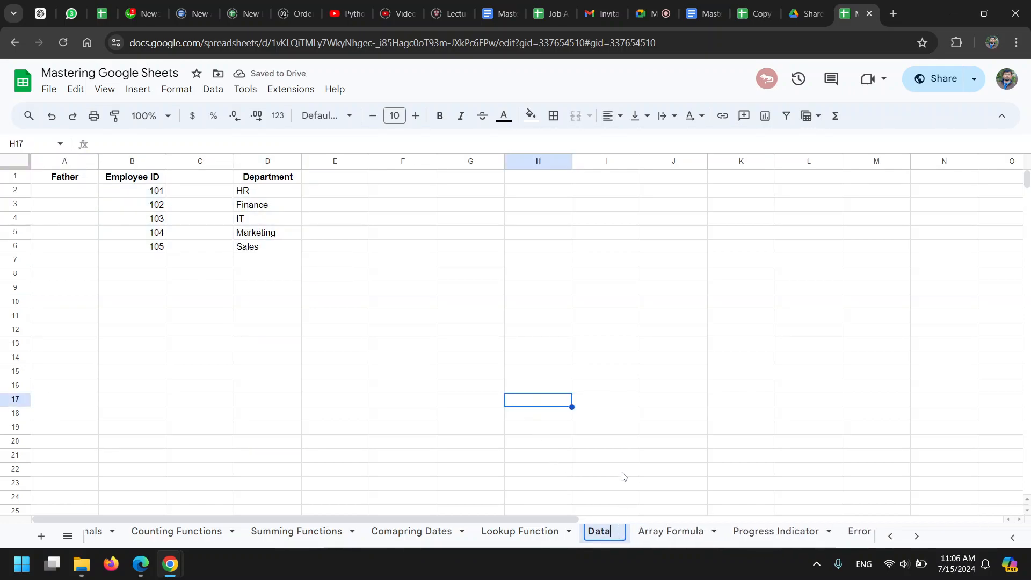
key("Return")
Clear the Department cells F5:F10 of the employee table on the Lookup Function sheet
left_click(541, 532)
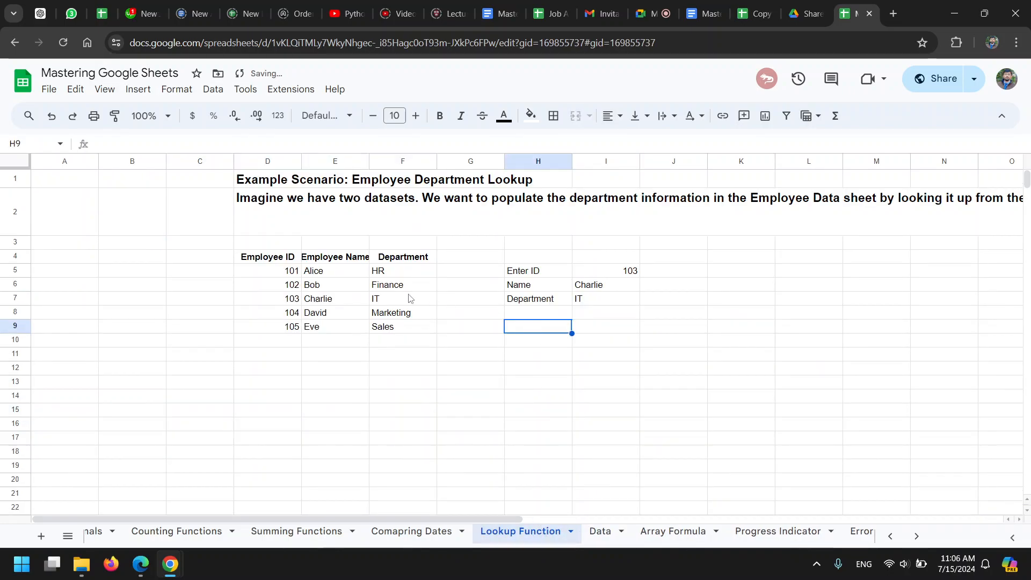
left_click_drag(403, 271, 406, 334)
key("Delete")
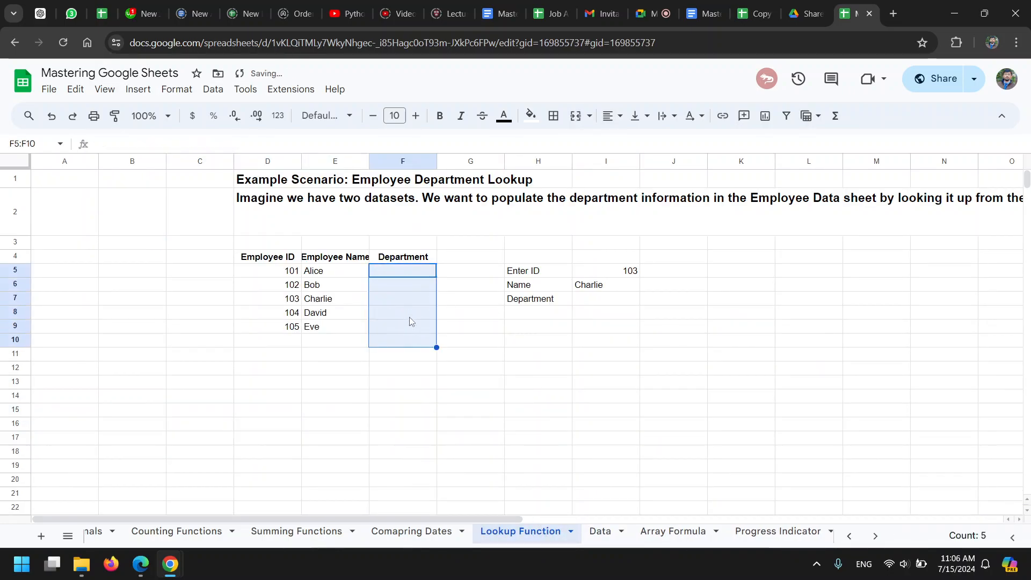
left_click(412, 274)
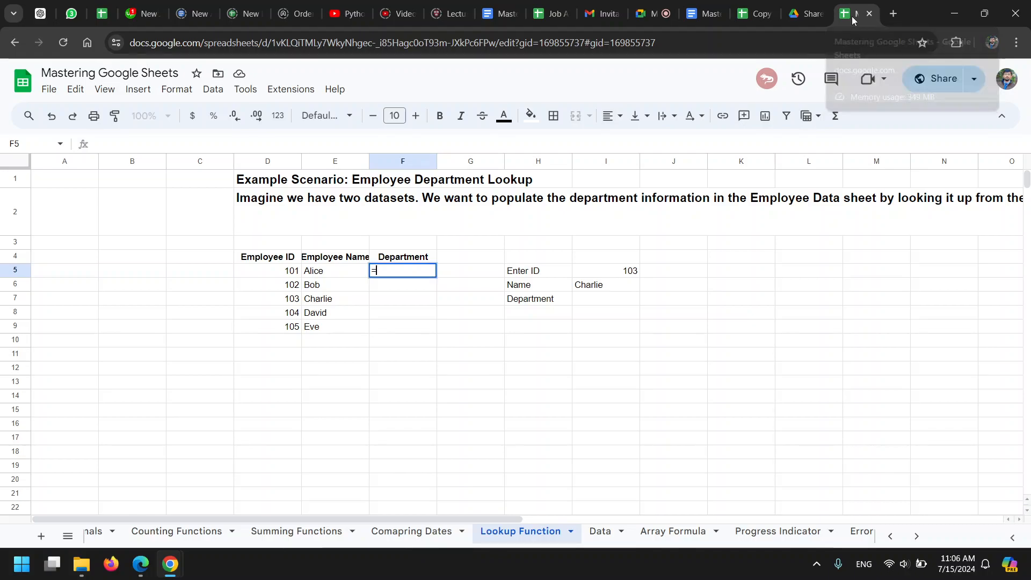
type("=vlookup(")
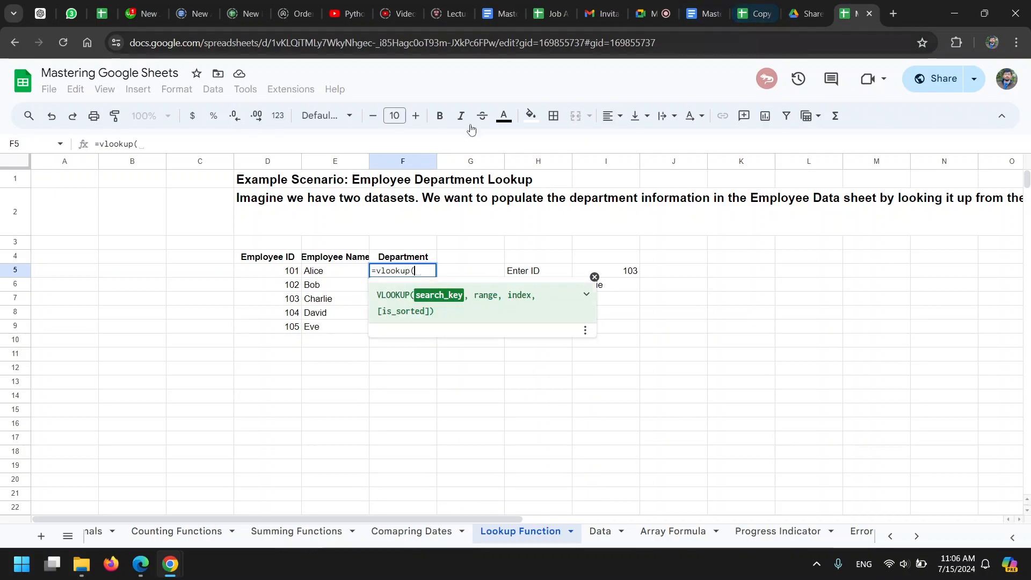
left_click(287, 272)
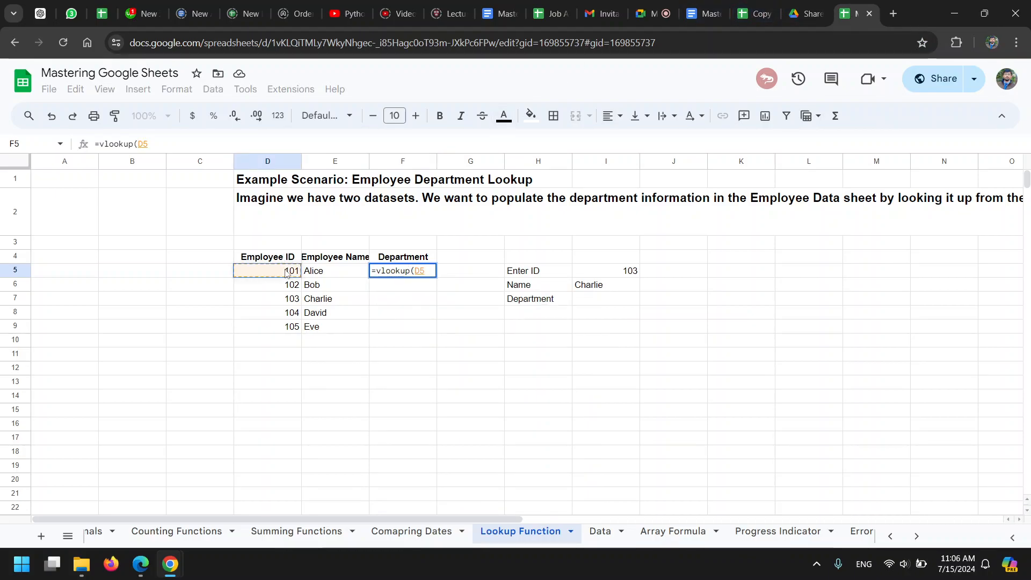
type(",")
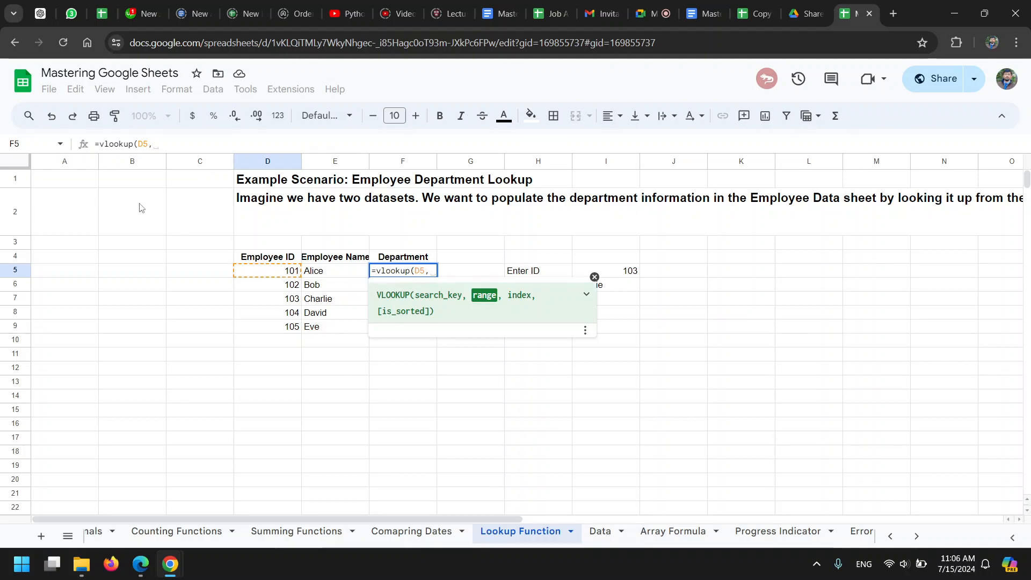
left_click(602, 535)
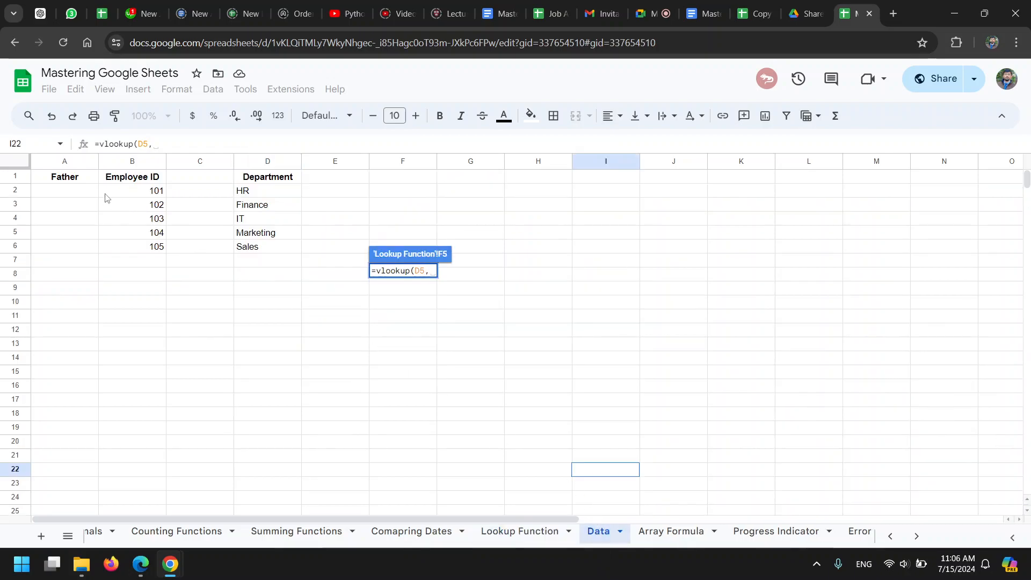
left_click_drag(84, 179, 255, 248)
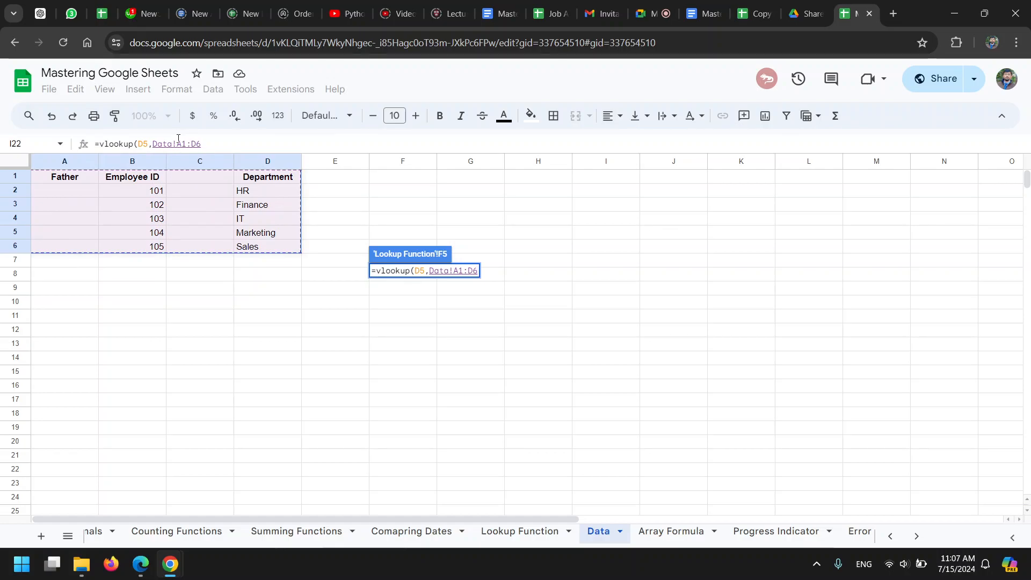
left_click_drag(178, 140, 202, 140)
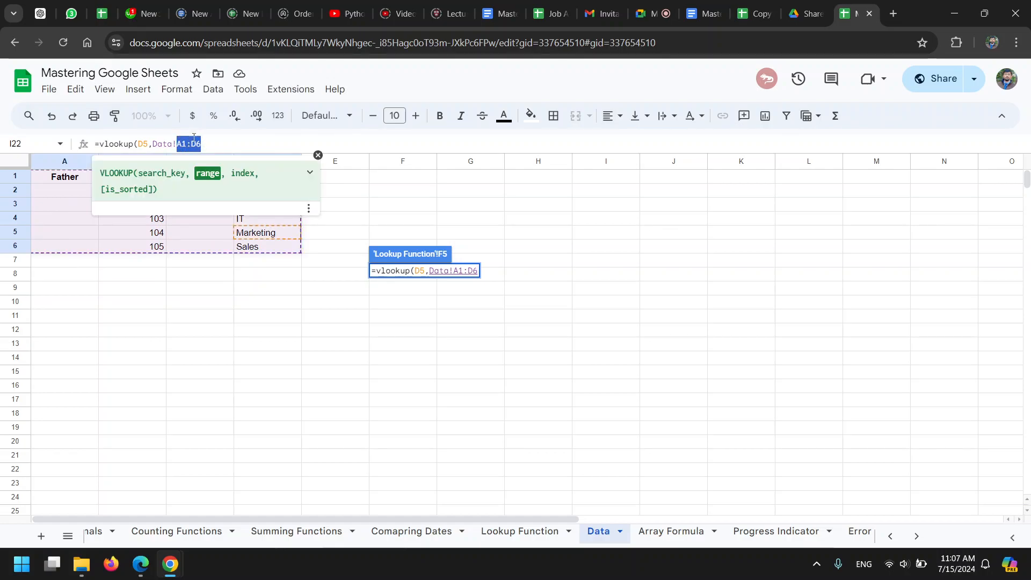
left_click(217, 146)
left_click_drag(175, 140, 154, 147)
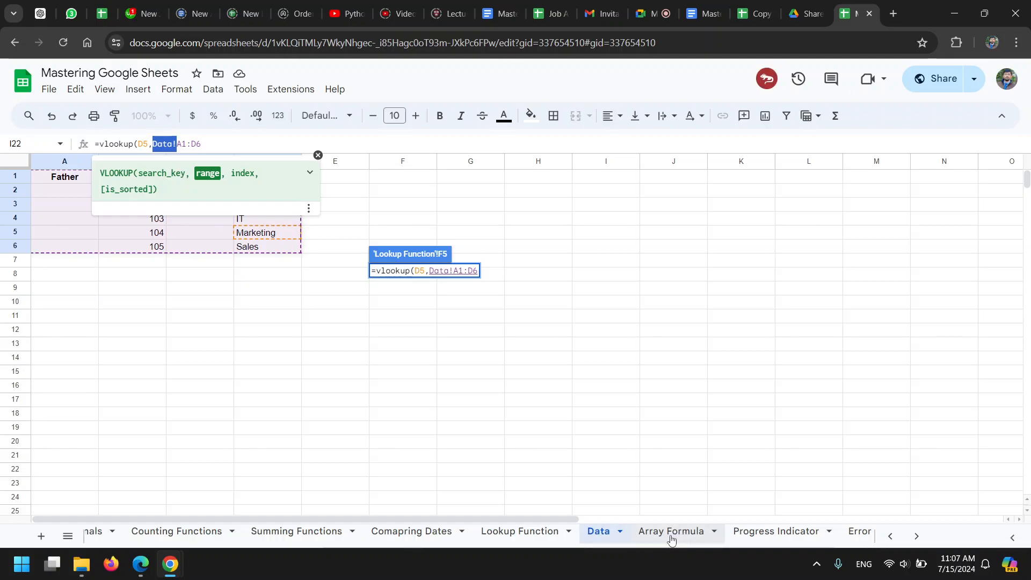
key("Escape")
Rename the Data sheet as Employee Data
left_click(607, 532)
double_click(606, 531)
left_click(586, 531)
type("Employee")
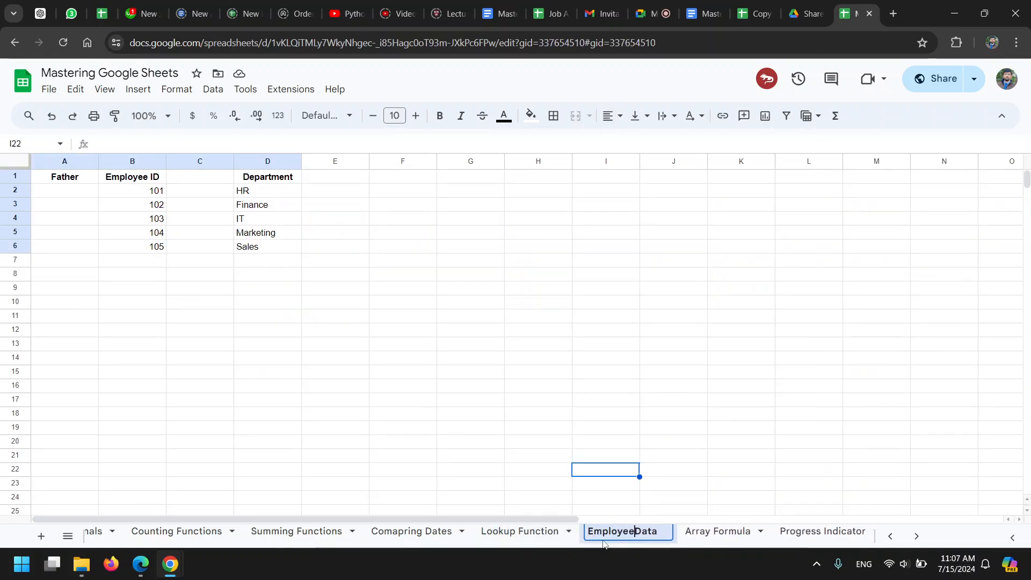
key("Return")
In F5 of the Lookup Function sheet, start a VLOOKUP formula with search key D5 and range 'Employee Data'!A1:D6
left_click(525, 531)
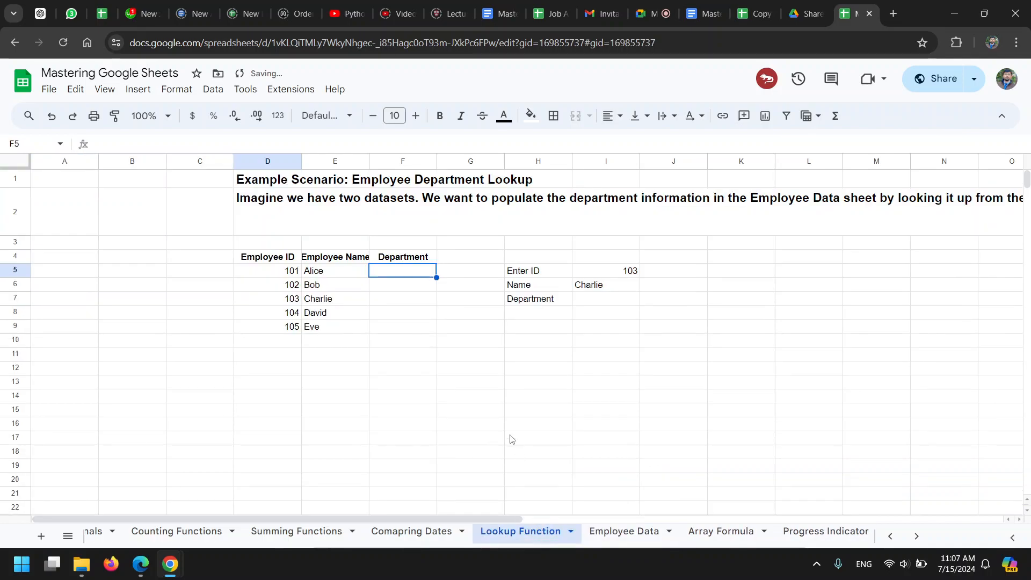
left_click(409, 268)
type("=v")
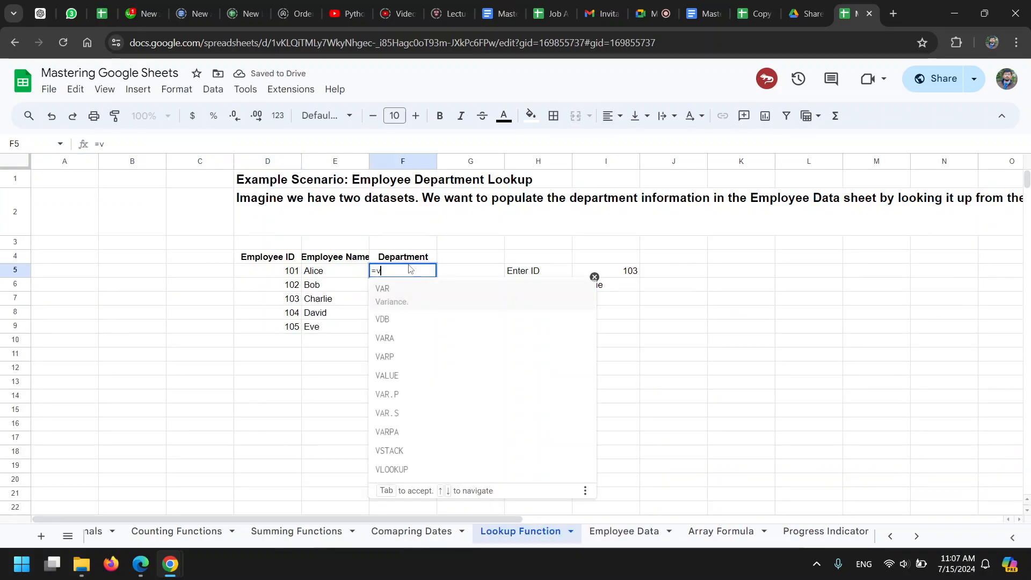
type("lookup(")
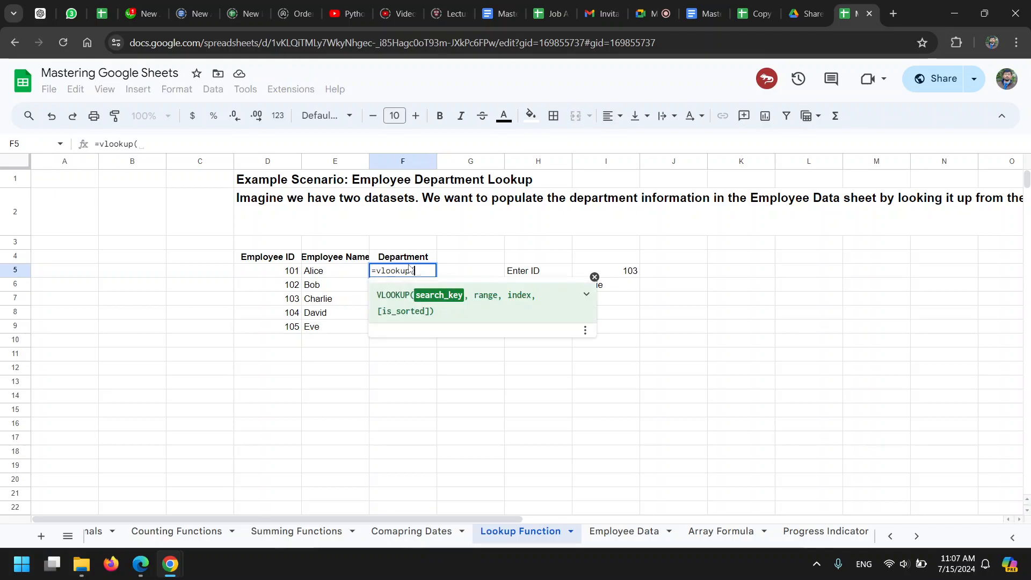
left_click(268, 270)
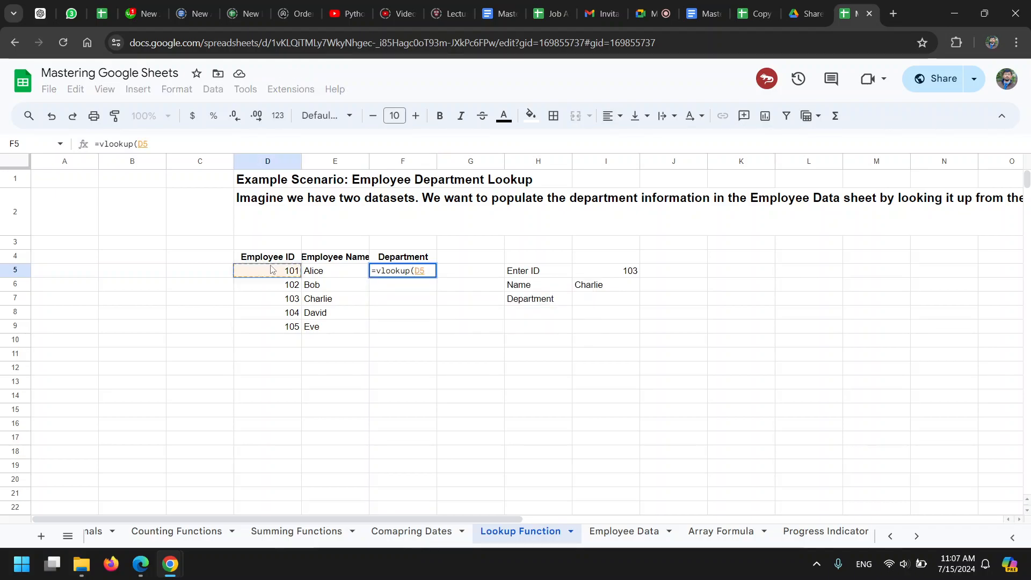
type(",")
left_click(626, 529)
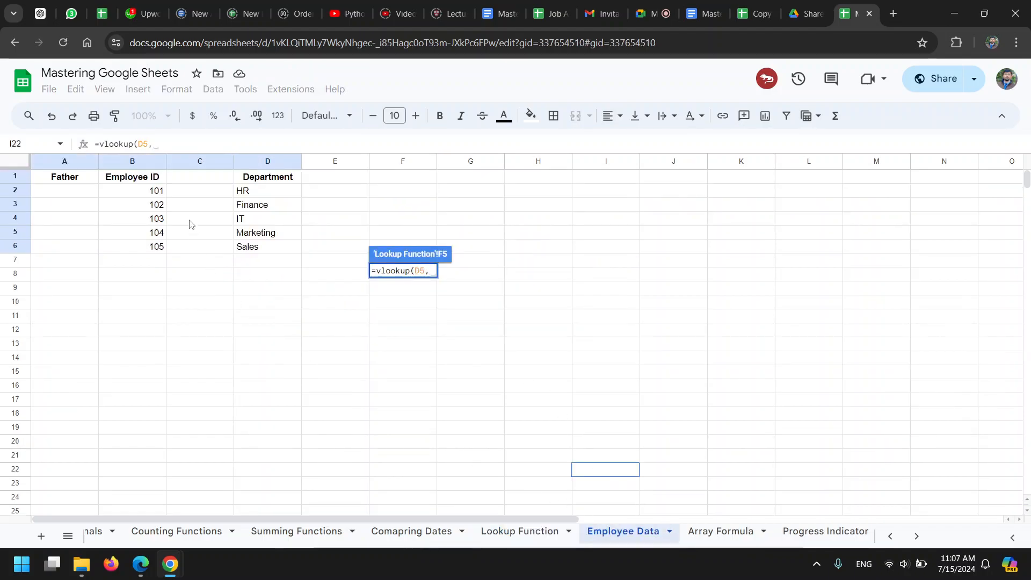
left_click_drag(81, 180, 273, 253)
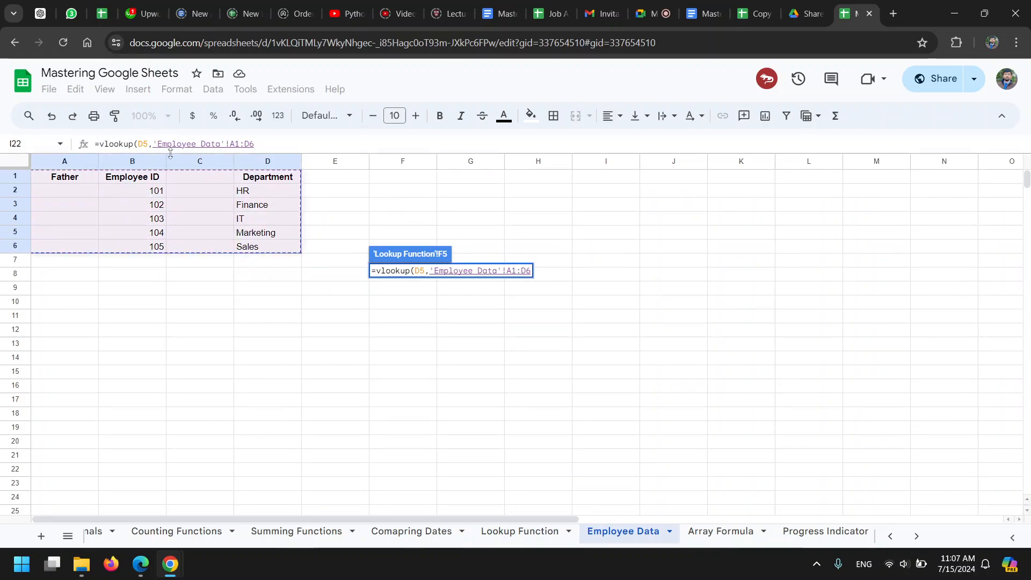
Examine how the formula's range argument combines the quoted sheet name, the exclamation mark and the cell range
mouse_move(202, 146)
left_mouse_down()
mouse_move(193, 146)
mouse_move(221, 142)
left_mouse_up()
left_click_drag(152, 143, 157, 143)
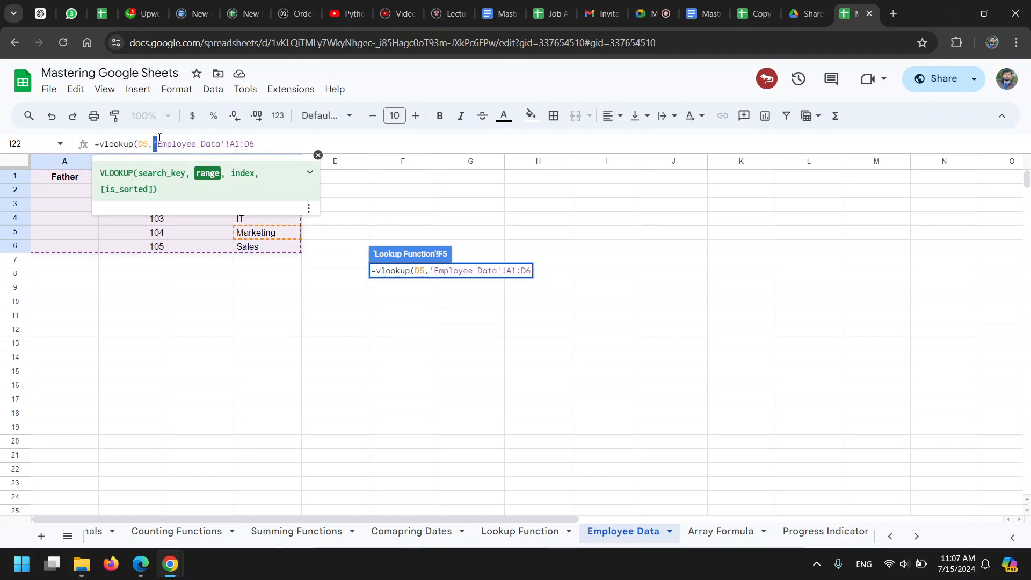
left_click_drag(221, 143, 159, 157)
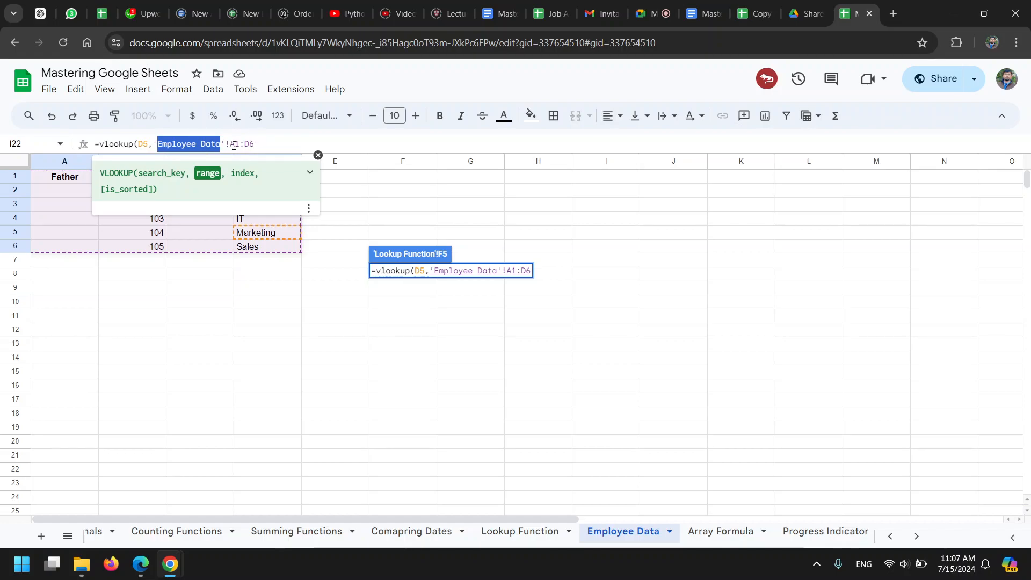
left_click(261, 142)
left_click_drag(255, 145, 153, 146)
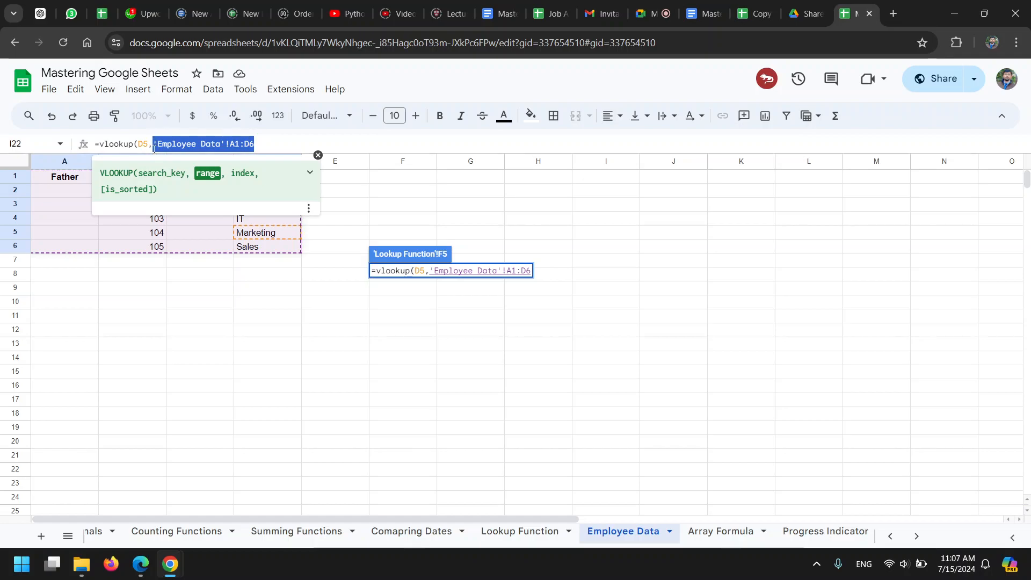
left_click(225, 146)
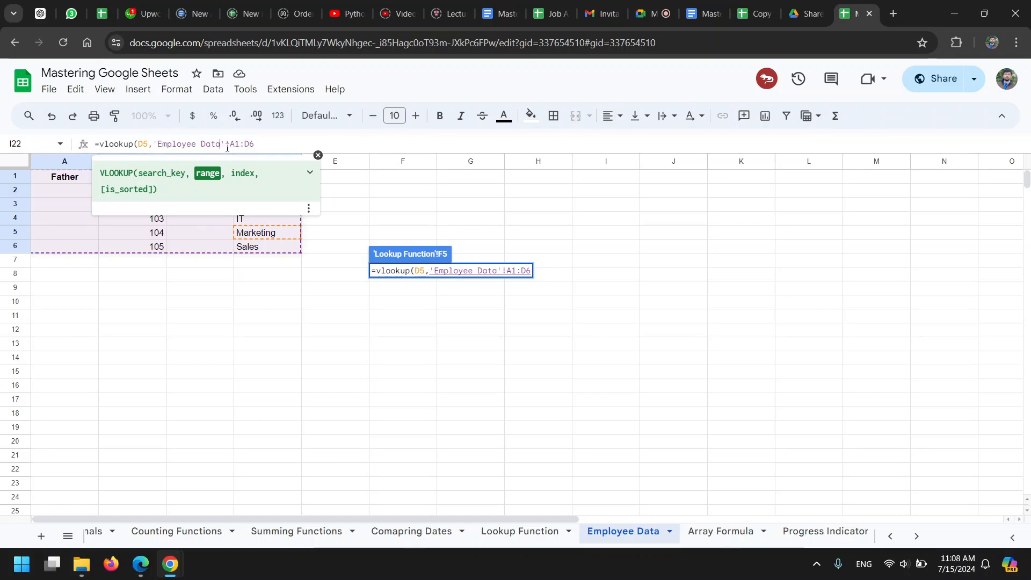
left_click_drag(226, 146, 153, 146)
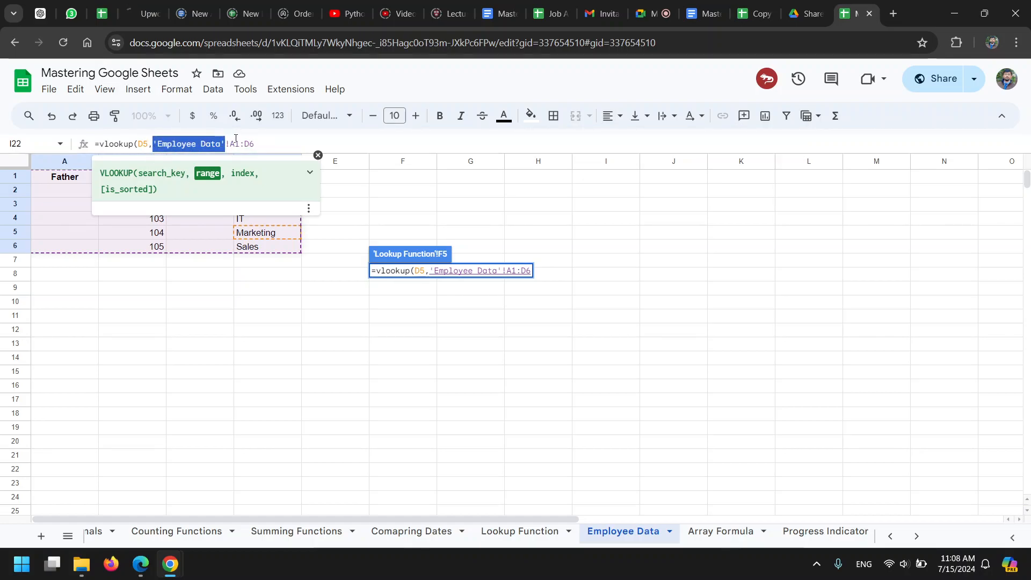
left_click_drag(230, 143, 256, 139)
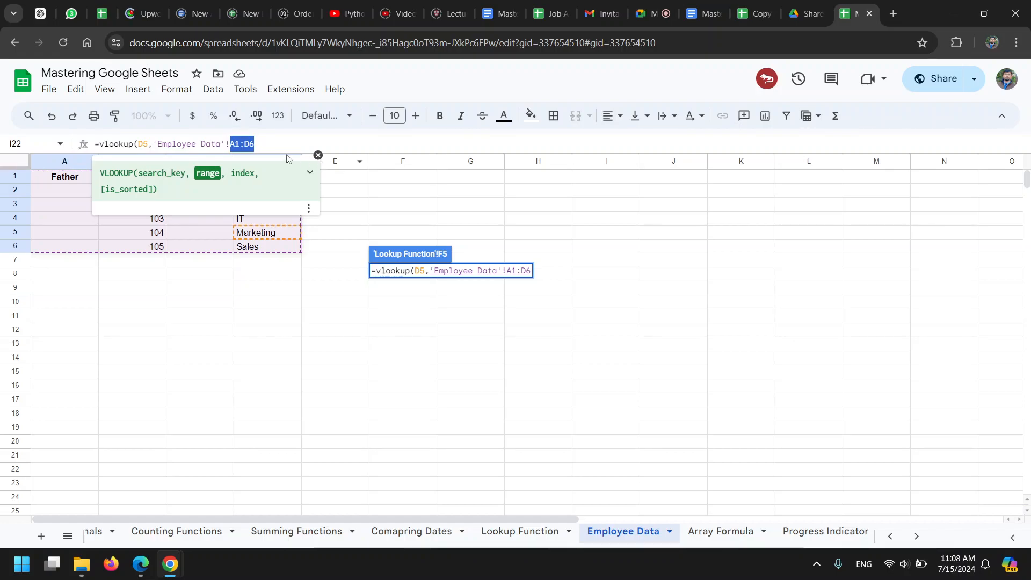
left_click(285, 145)
left_click_drag(155, 143, 228, 143)
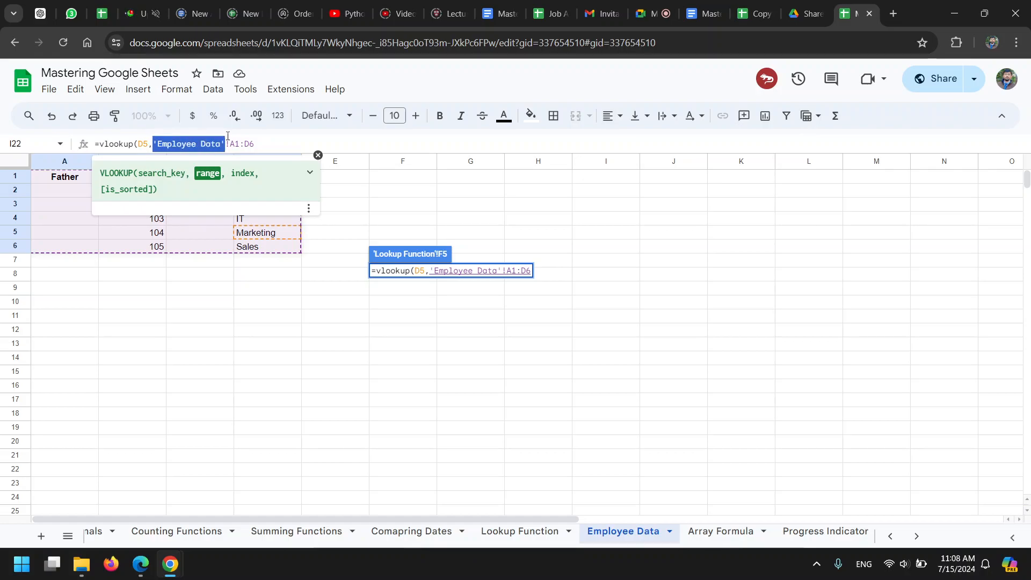
Complete the VLOOKUP formula in F5 with column index 4 and no sort argument, and enter it
left_click(266, 141)
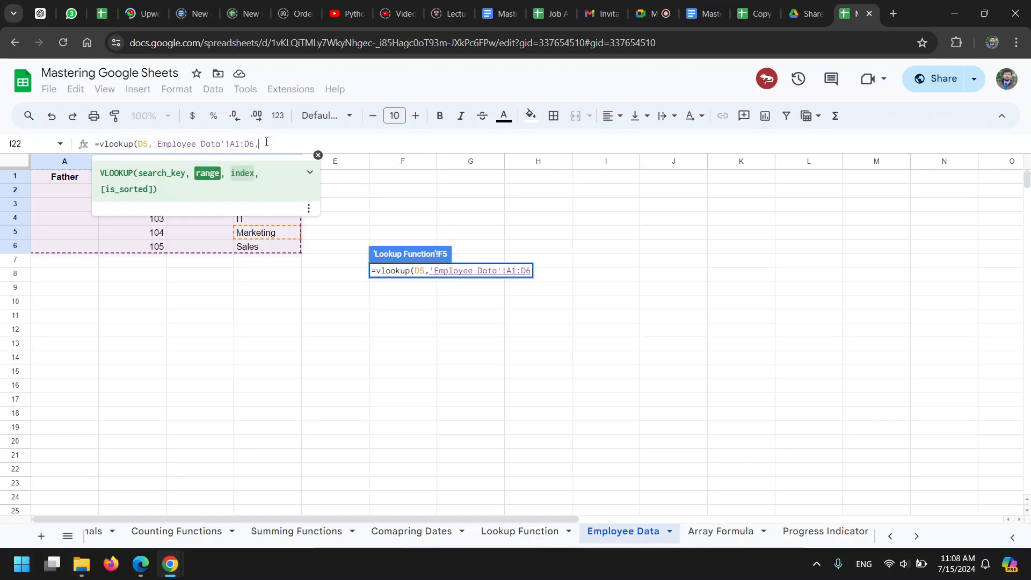
type(",")
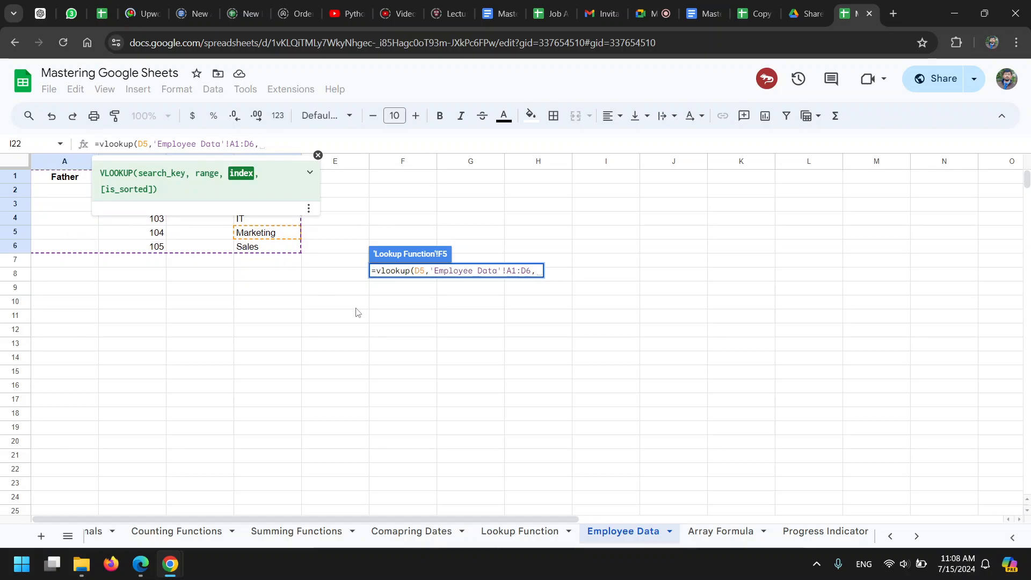
type("4,")
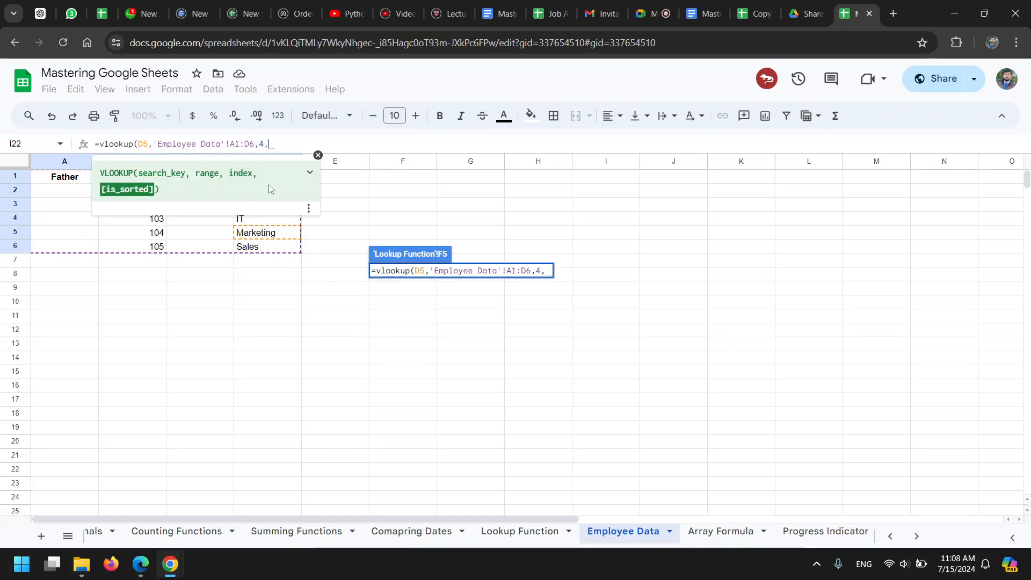
key("BackSpace")
type(")")
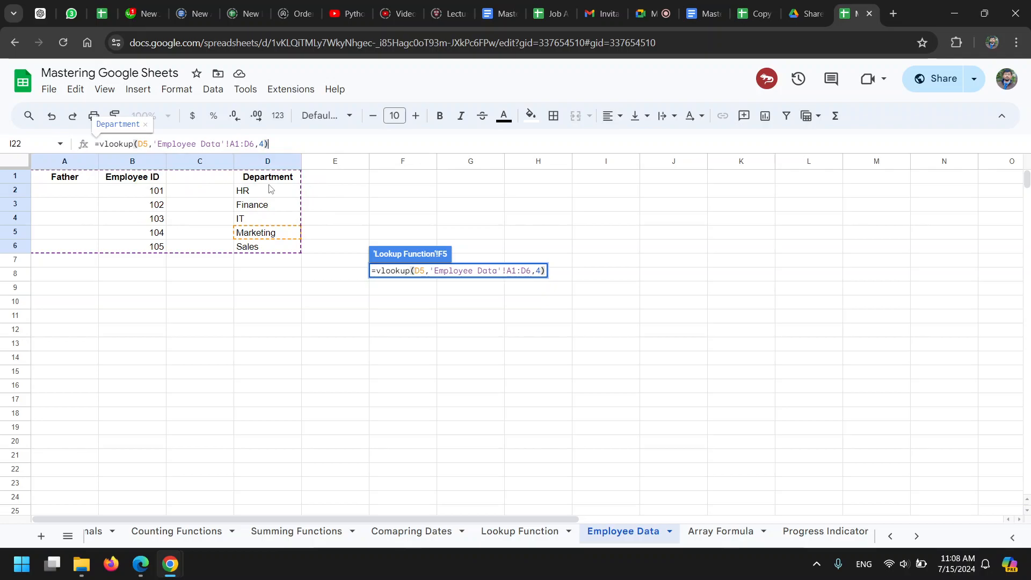
key("Return")
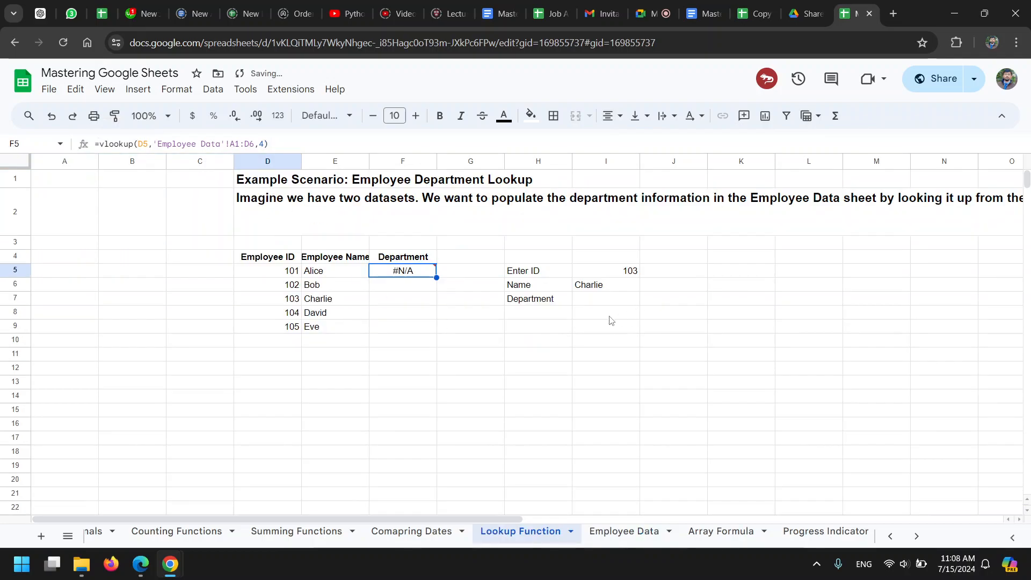
Correct the VLOOKUP formula in F5 to use range 'Employee Data'!B1:D6 and column index 3
mouse_move(420, 274)
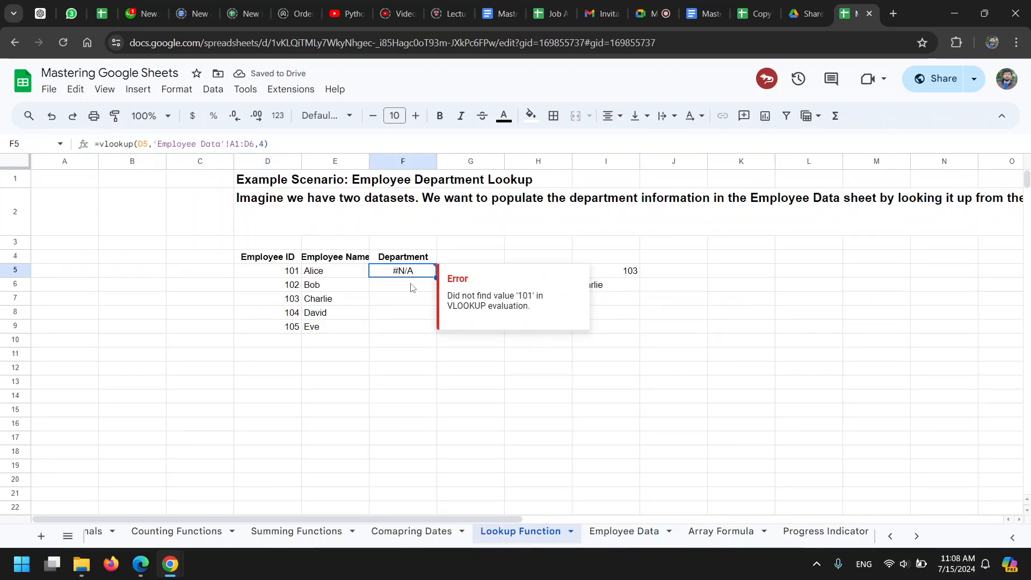
left_click(624, 533)
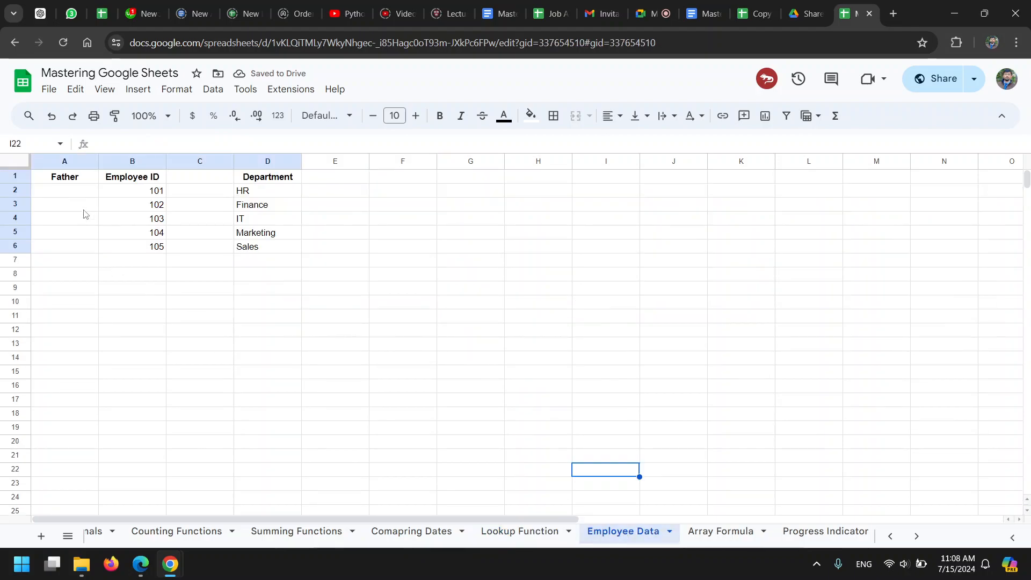
left_click(528, 533)
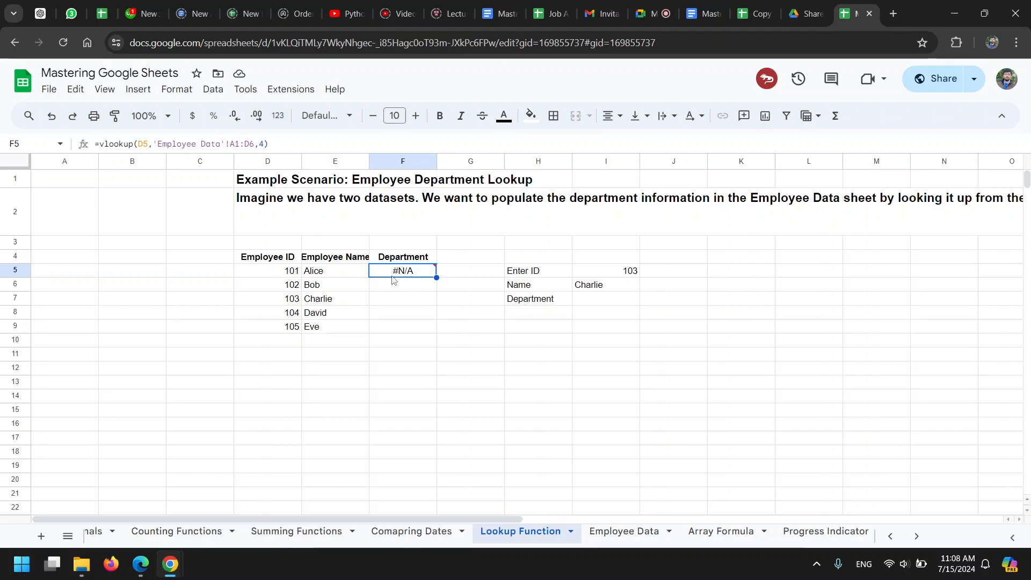
mouse_move(409, 273)
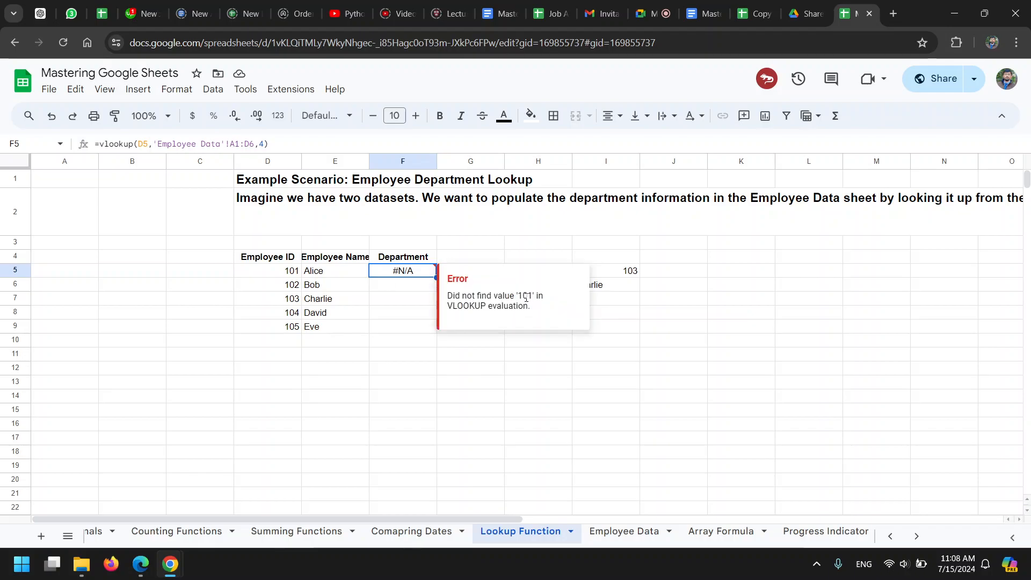
left_click(232, 143)
type("B")
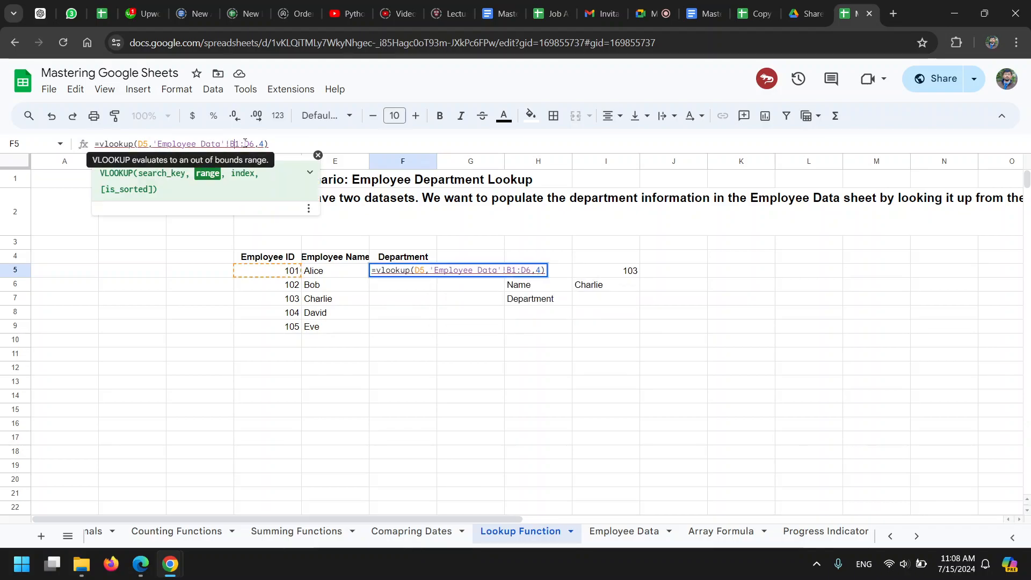
double_click(262, 144)
type("3")
key("Return")
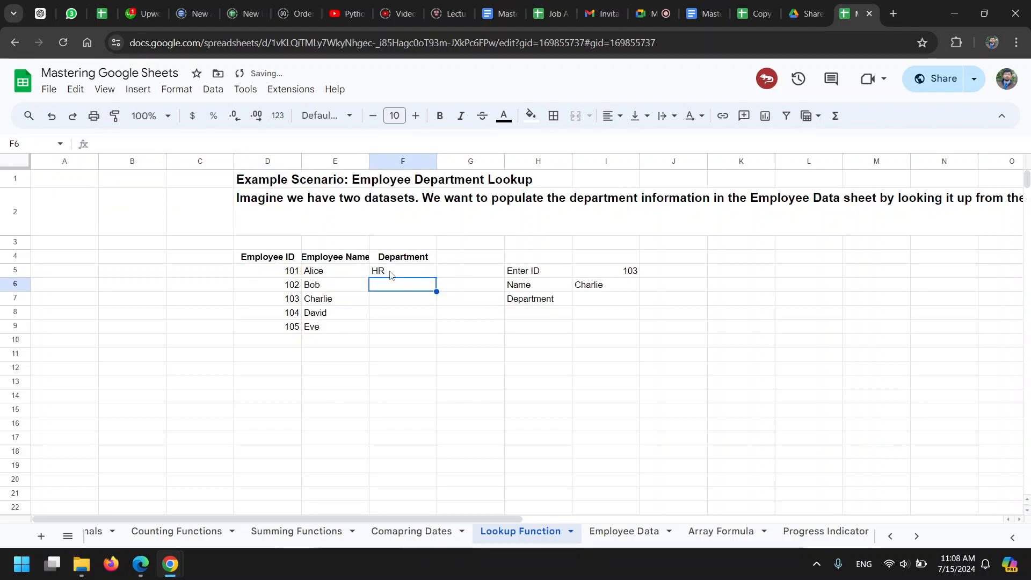
Change the F5 formula's range to the whole columns 'Employee Data'!B:D and fill the Department column through F9
left_click(420, 274)
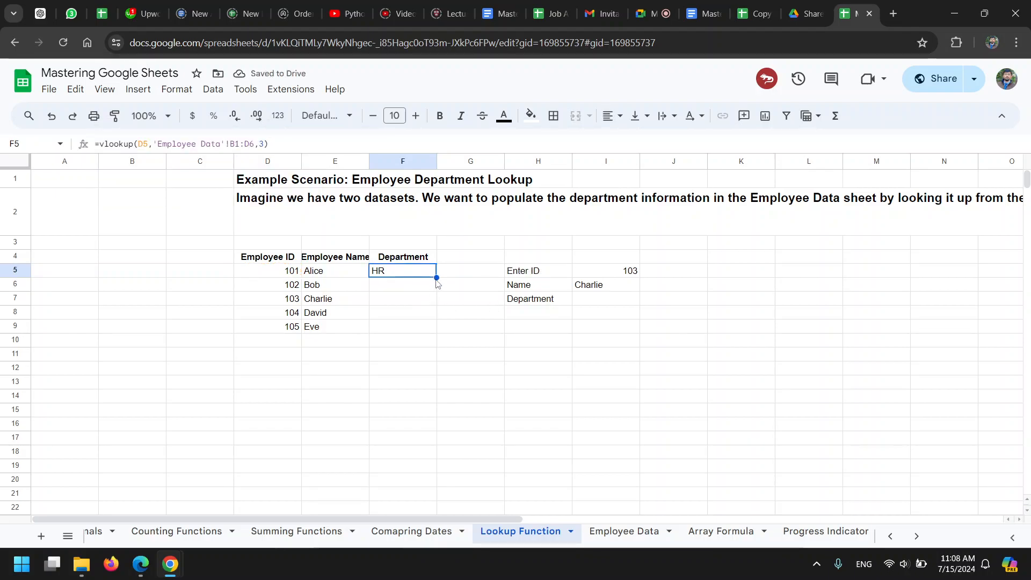
left_click_drag(436, 278, 429, 329)
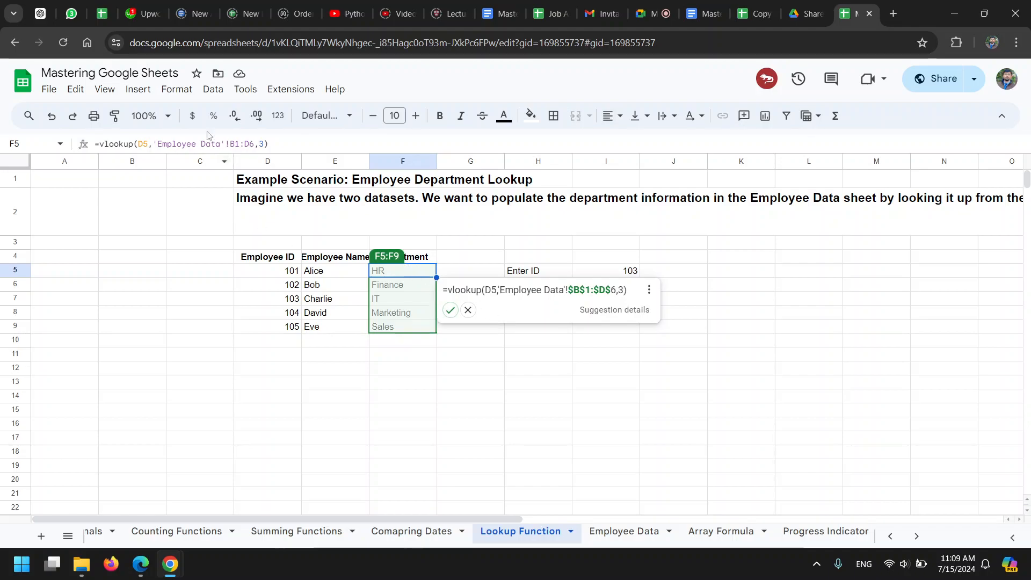
left_click(238, 145)
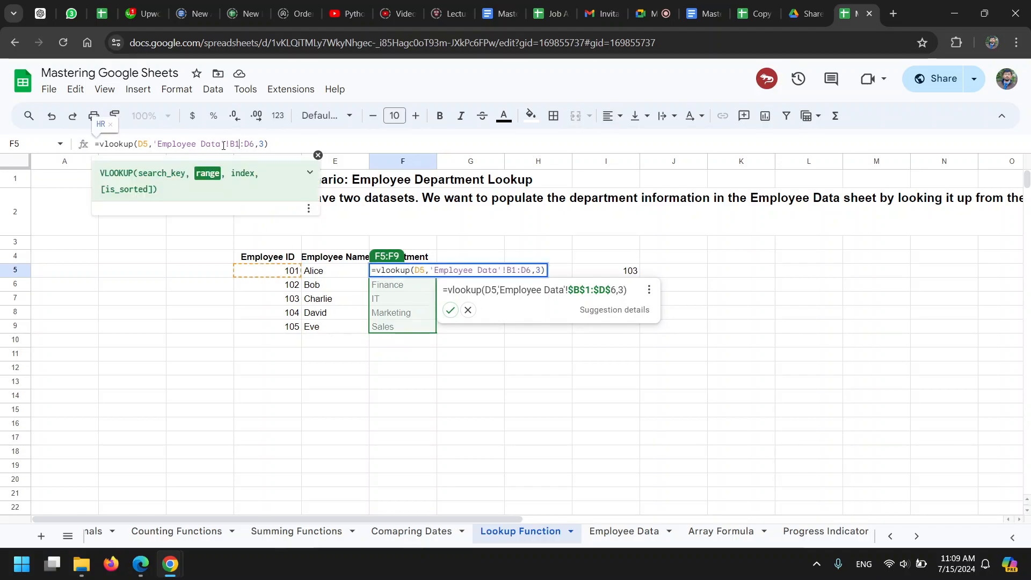
key("BackSpace")
left_click_drag(245, 143, 250, 142)
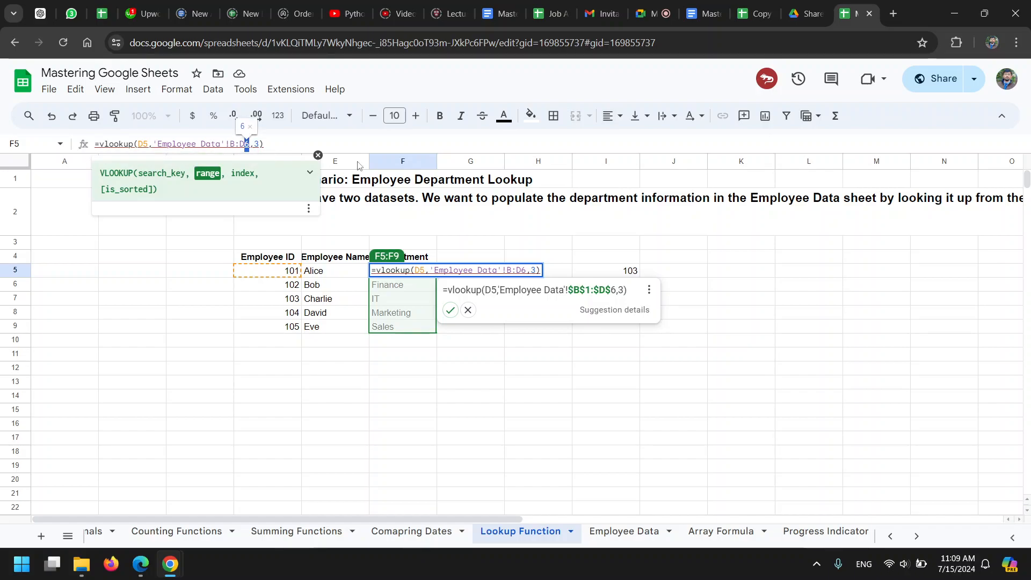
key("BackSpace")
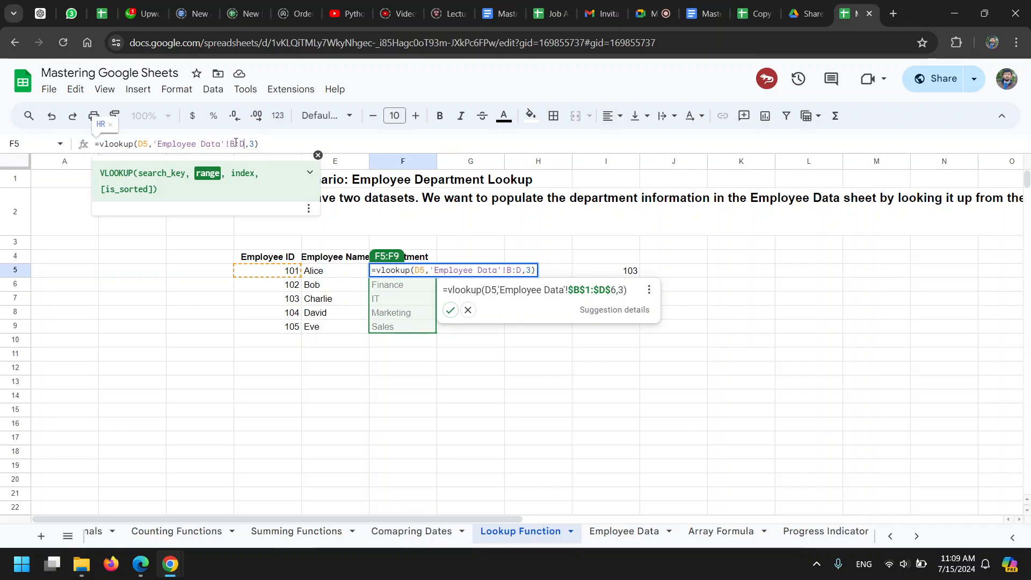
left_click(624, 532)
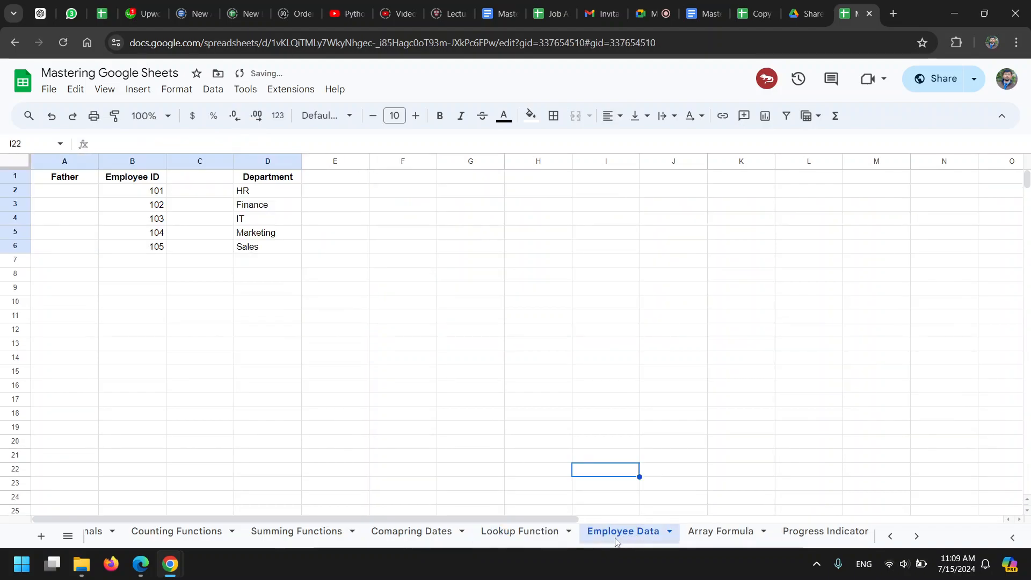
left_click(514, 540)
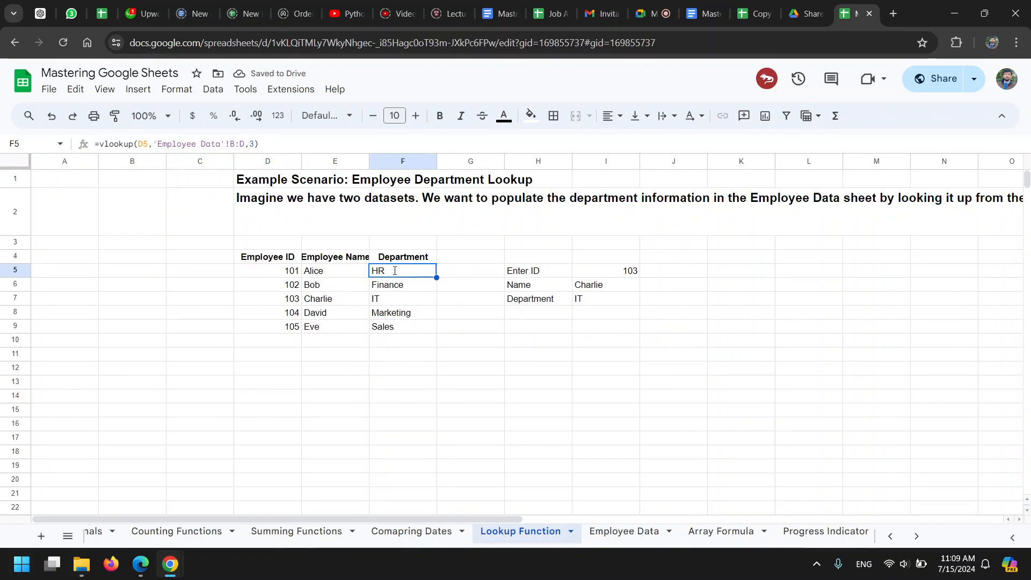
double_click(424, 273)
left_click(510, 271)
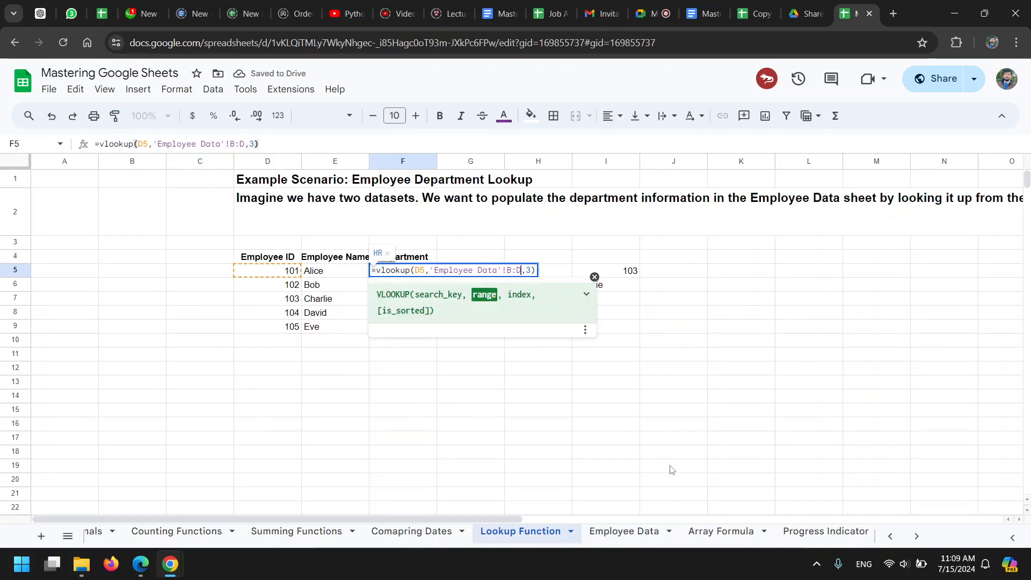
left_click(639, 533)
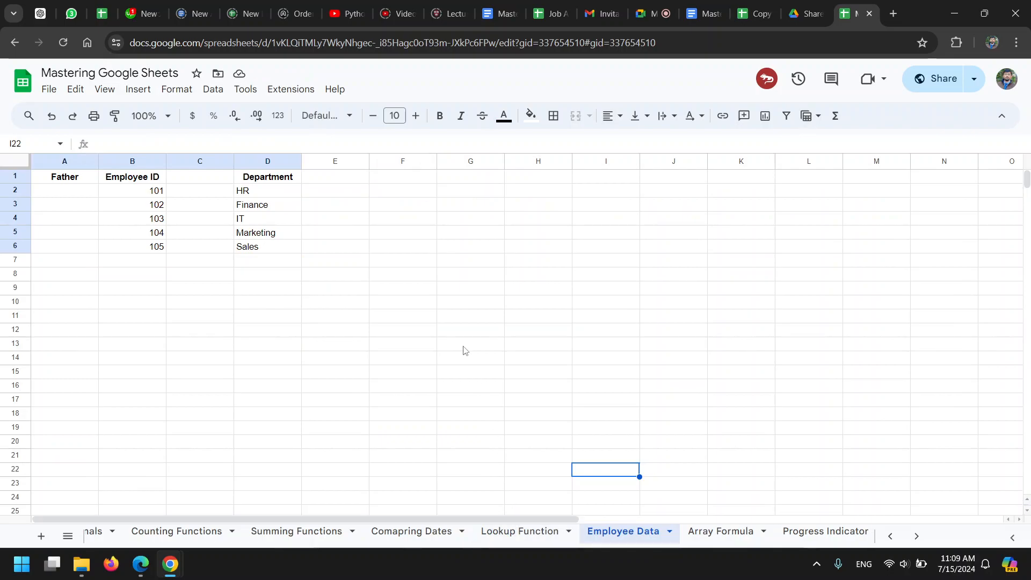
left_click(512, 537)
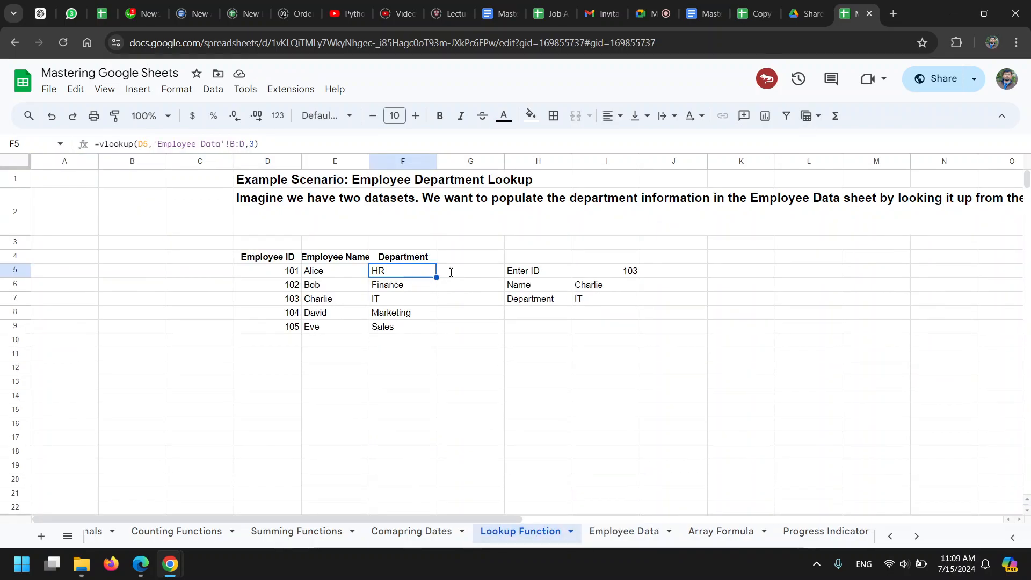
Remove the range argument from the F5 formula, reselect columns B:D of the Employee Data sheet as the range, and enter the formula
left_click_drag(522, 276, 429, 279)
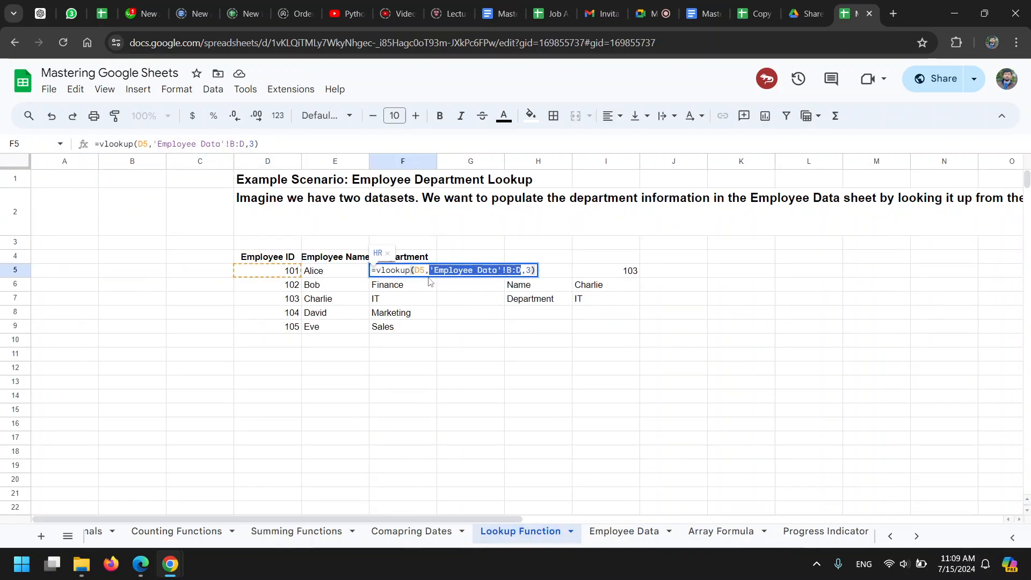
key("BackSpace")
left_click(623, 531)
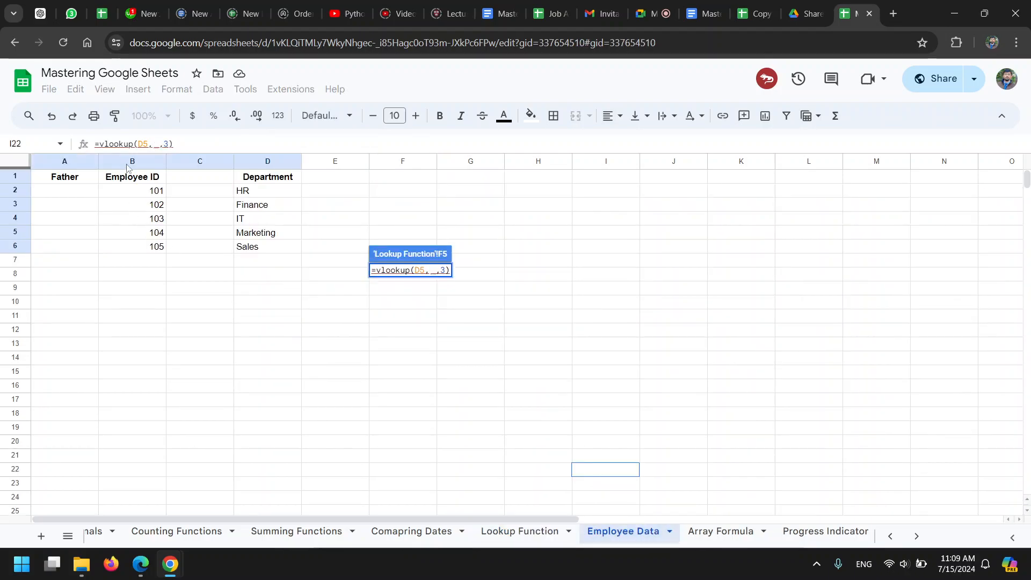
left_click_drag(142, 162, 268, 162)
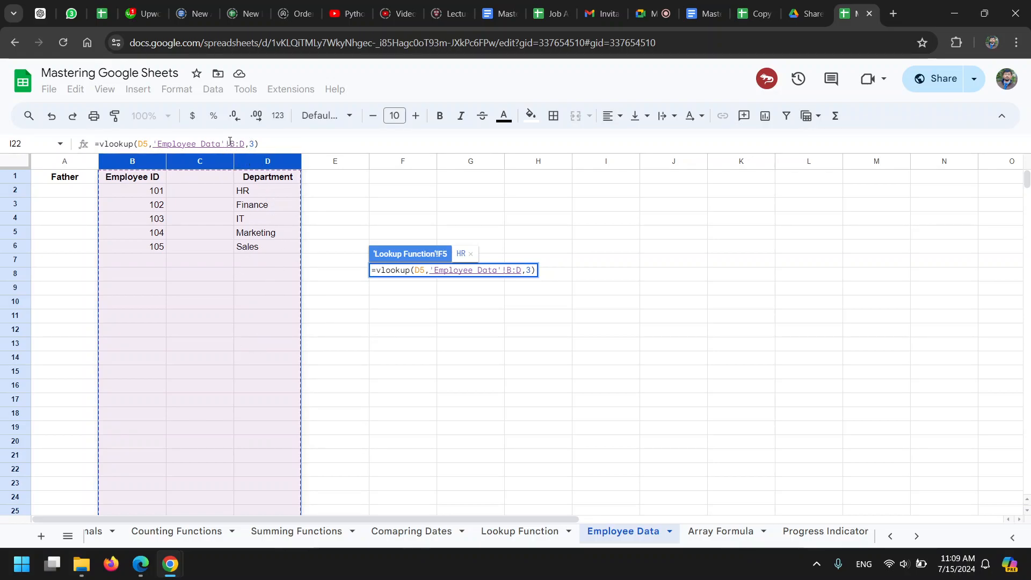
left_click_drag(231, 142, 243, 139)
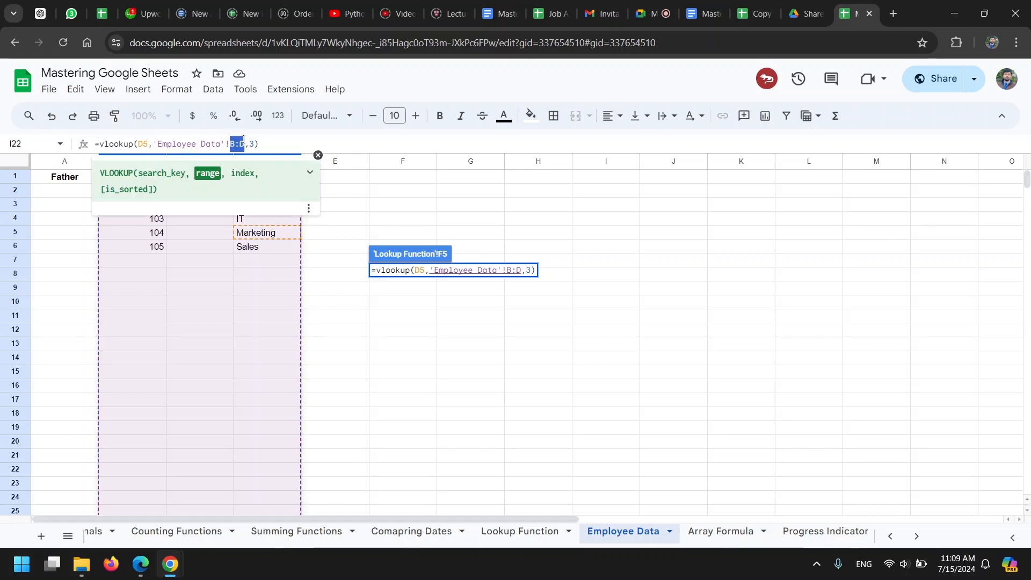
left_click(284, 142)
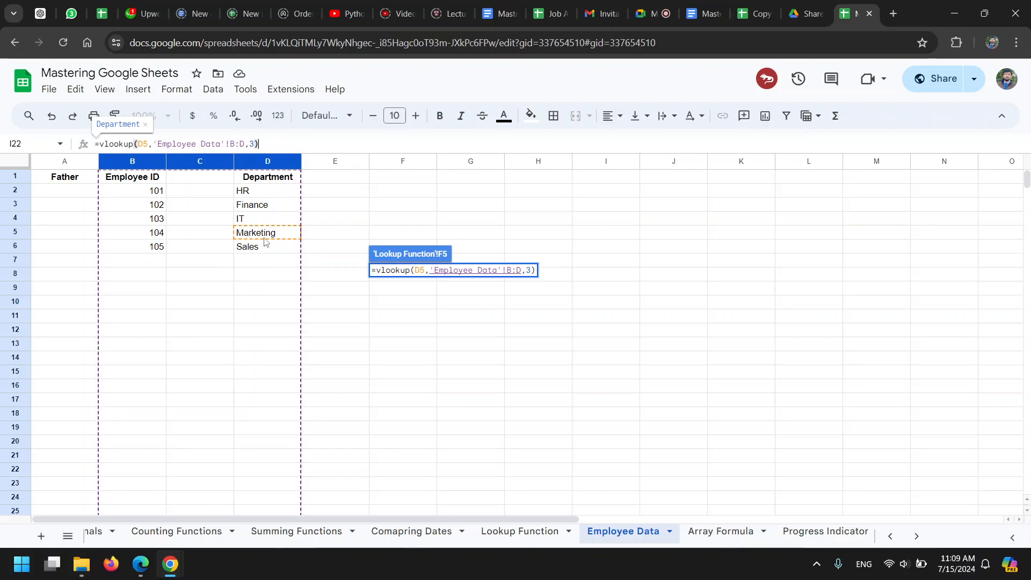
key("Return")
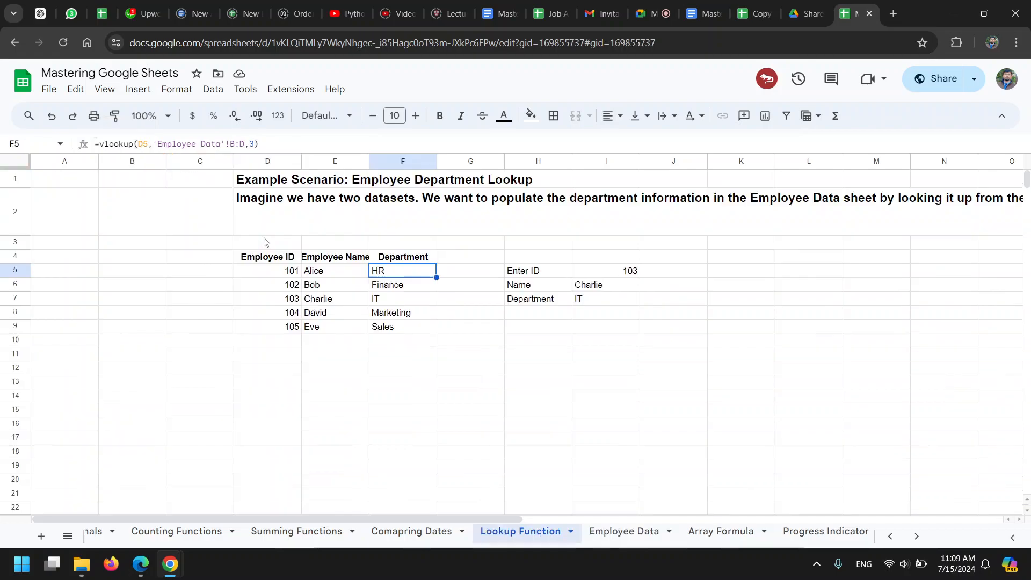
left_click(416, 286)
left_click(418, 271)
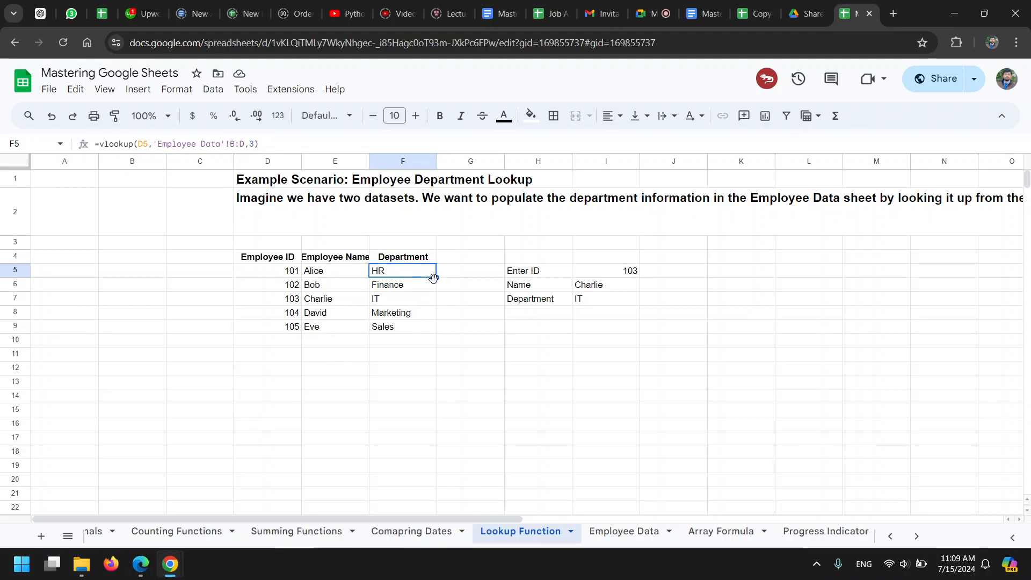